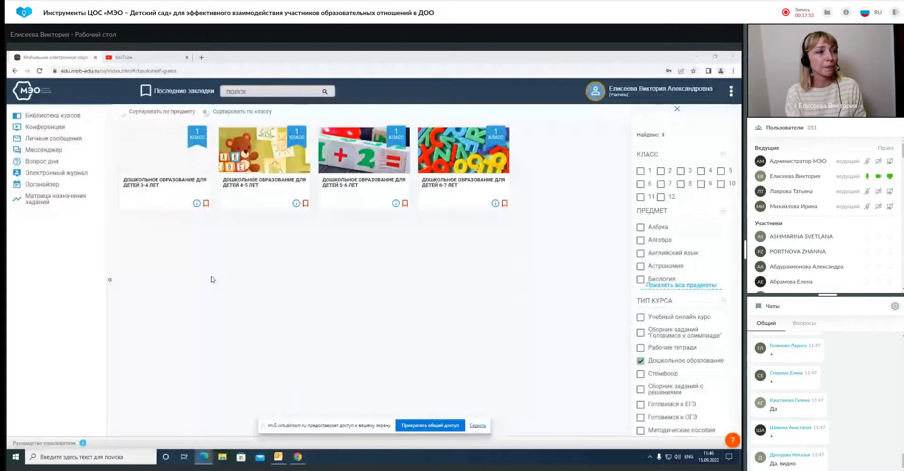
Open the personal messages section and start creating a new dialog
click(70, 143)
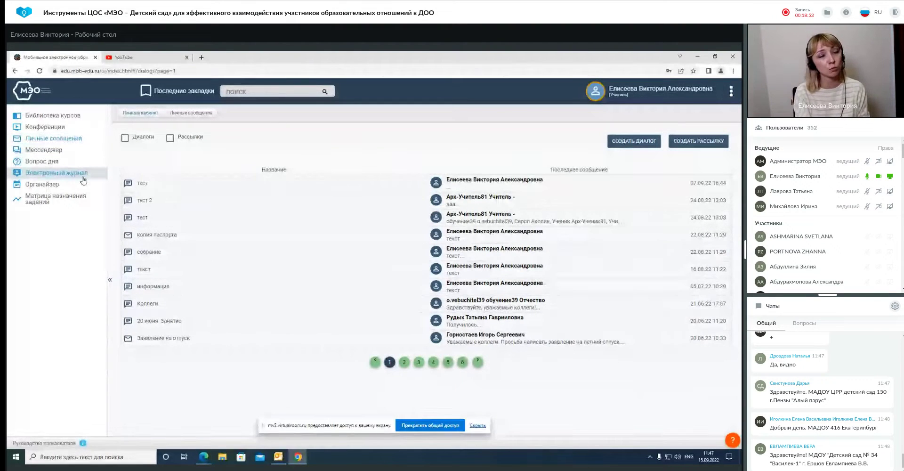
click(635, 141)
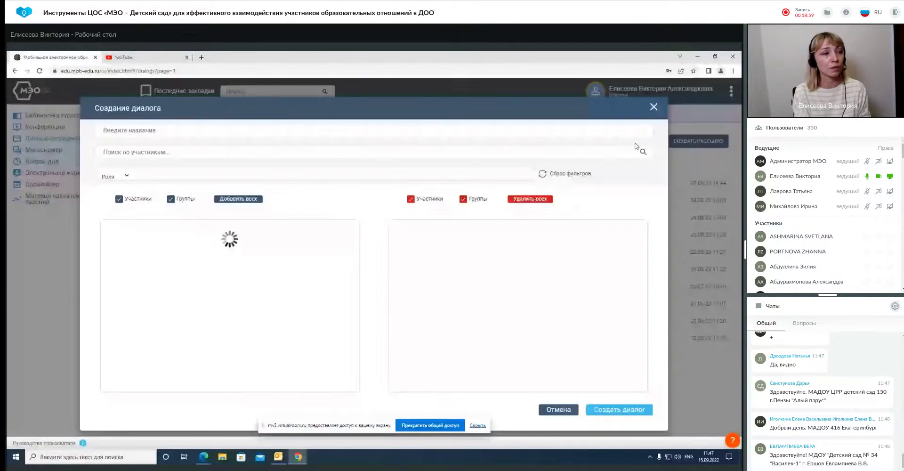
click(142, 129)
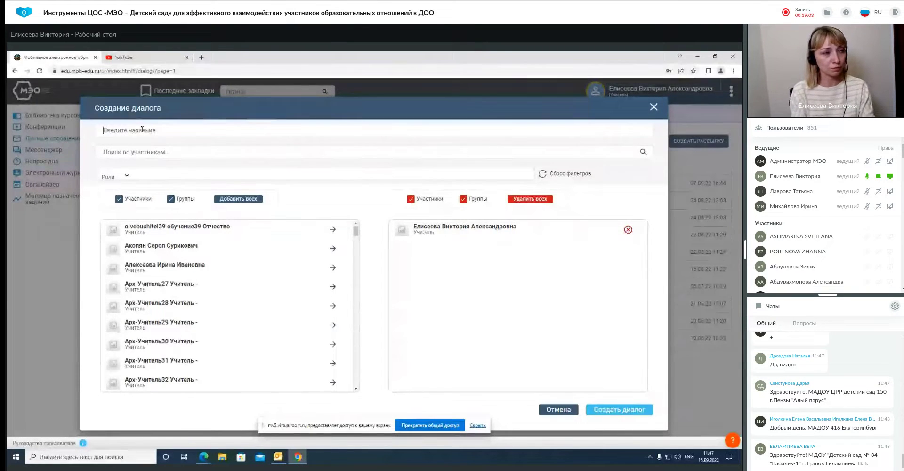
text(О)
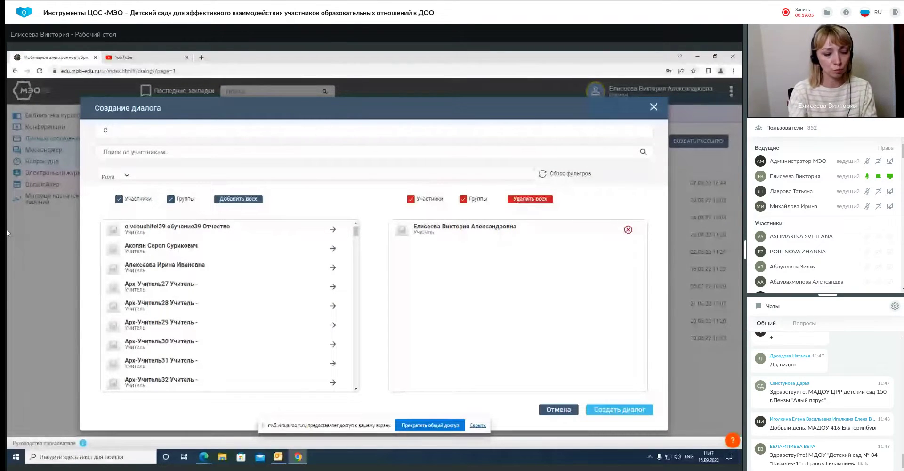
text(j,hfybt)
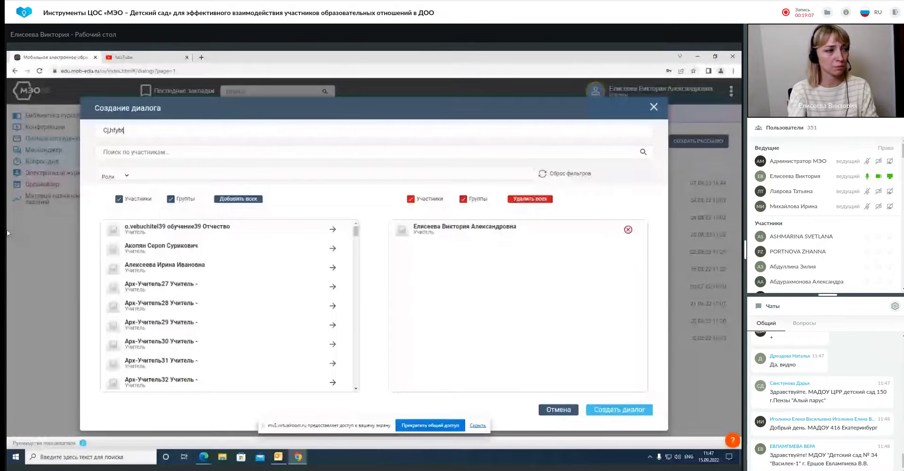
key(BackSpace)
key(BackSpace)
key(BackSpace)
key(BackSpace)
key(BackSpace)
key(BackSpace)
key(BackSpace)
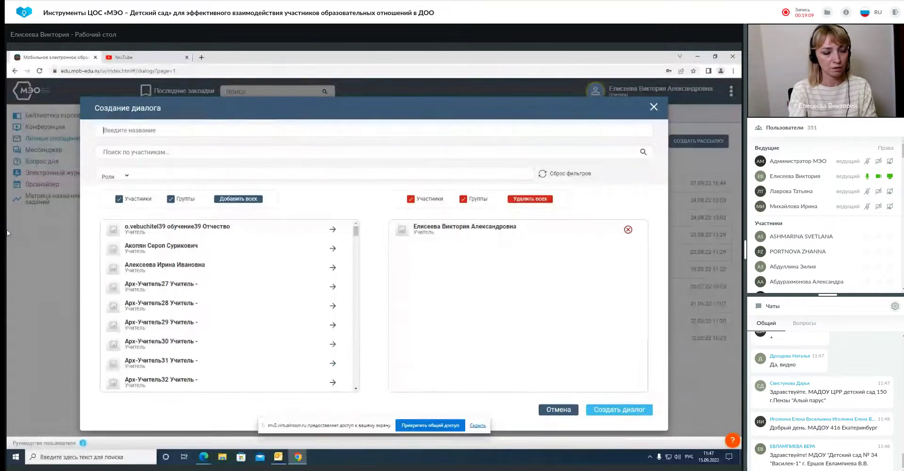
Name the new dialog "Собрание группа Пчелки"
text(Собра)
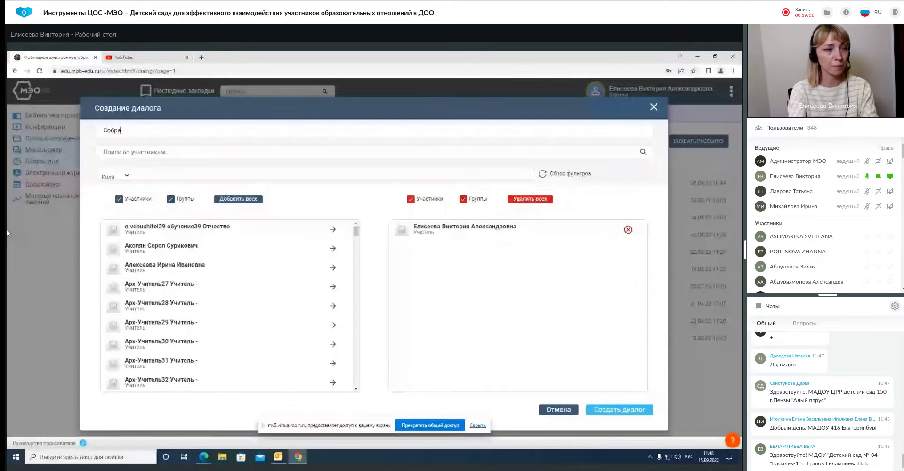
text(ние)
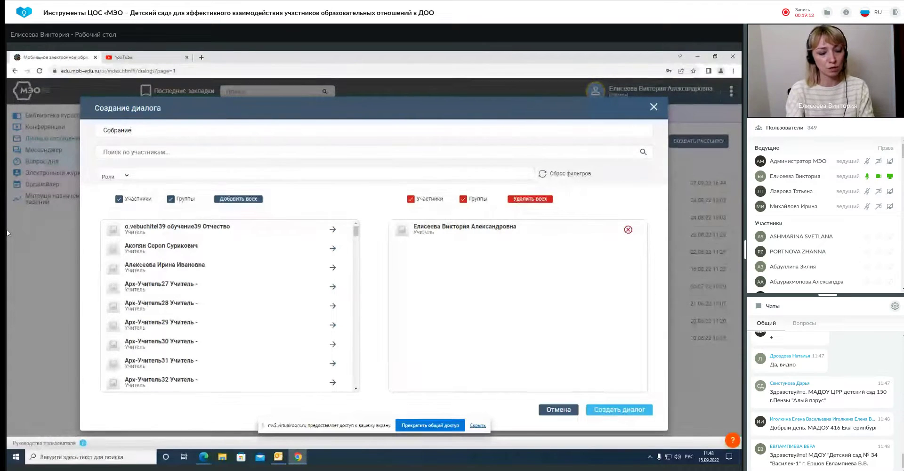
text( группа)
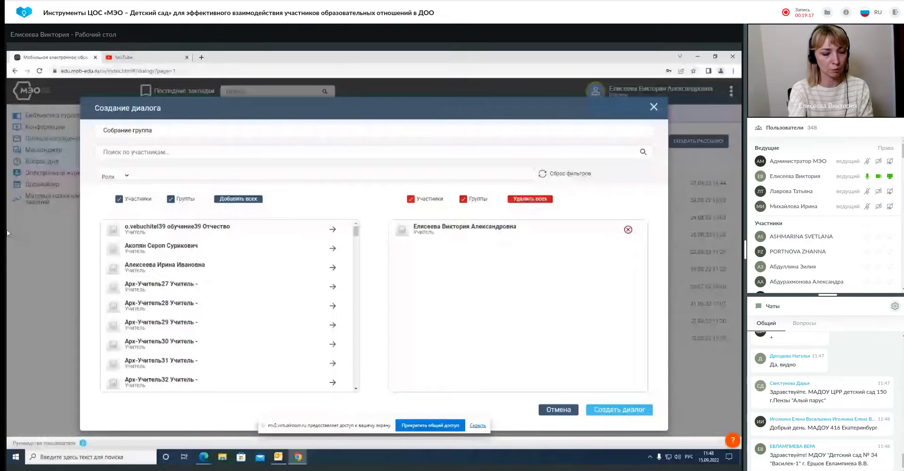
text( Пчелк)
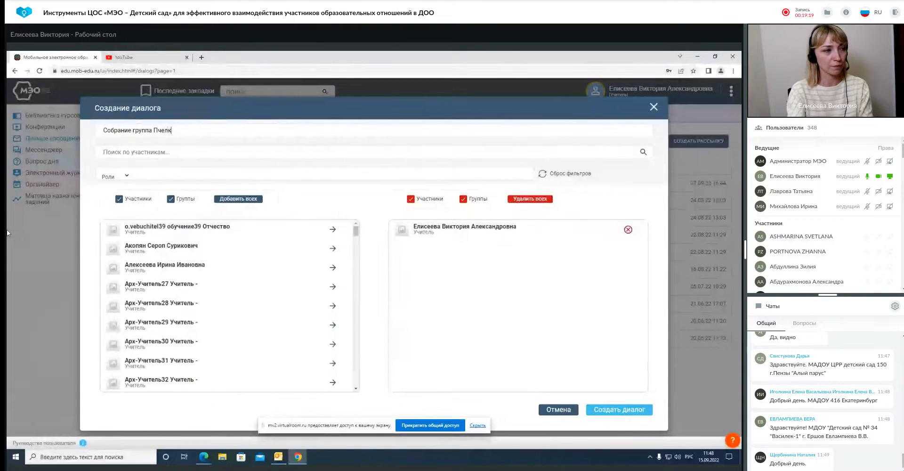
text(и)
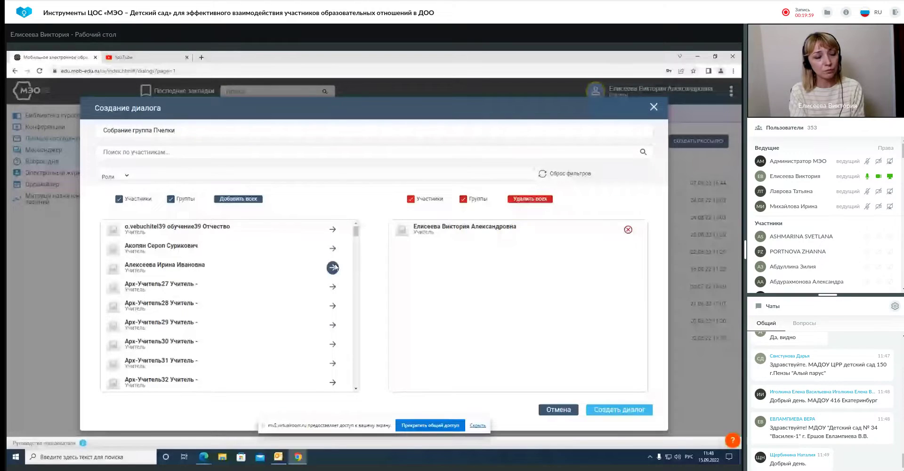
Add three of the "Арх-Учитель" teacher accounts as participants and create the dialog
scroll(332, 278, down, 5)
click(332, 286)
click(333, 305)
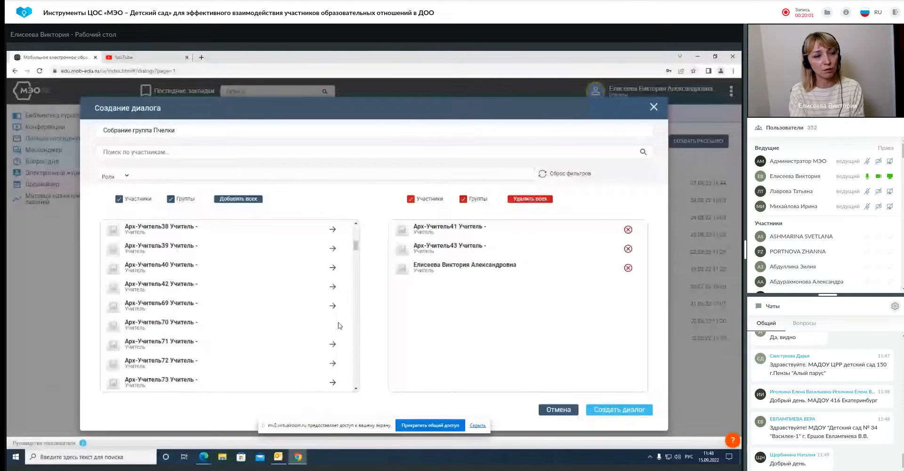
click(337, 325)
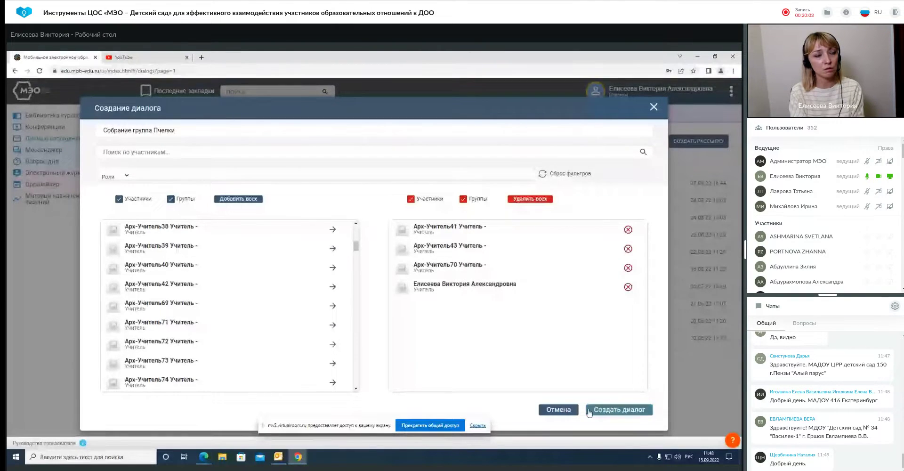
click(606, 407)
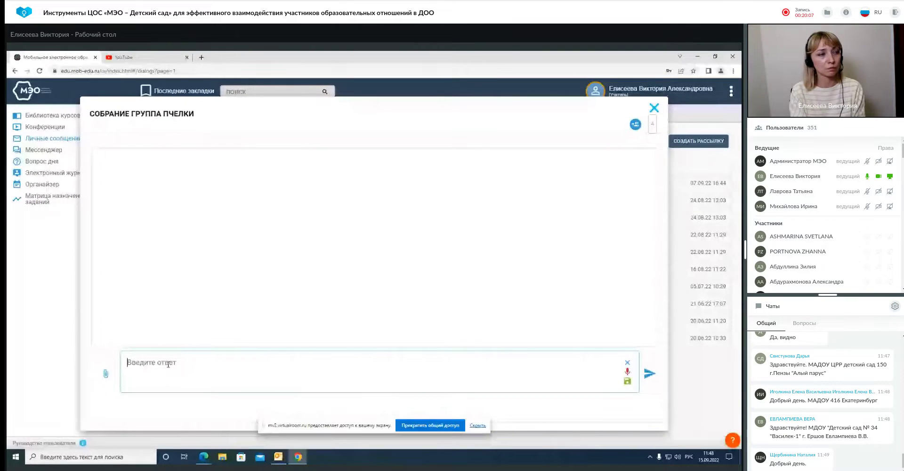
Send the message "Текст" in the "Собрание группа Пчелки" dialog without an attachment and close the dialog
click(185, 373)
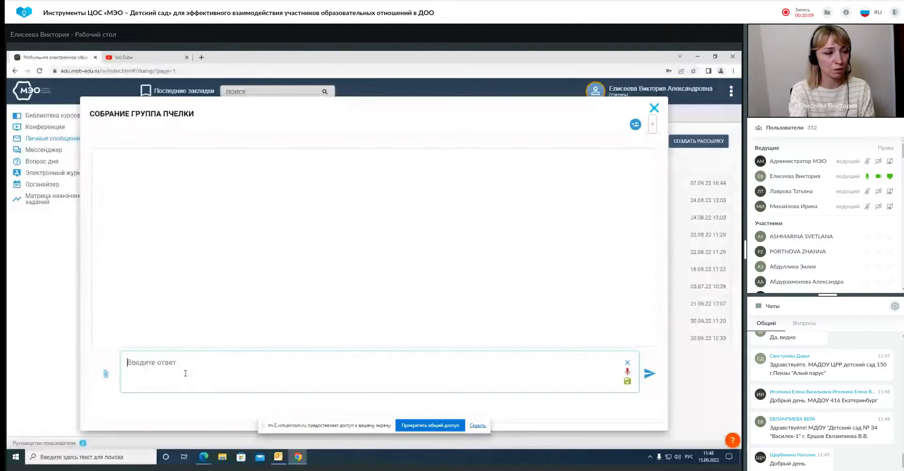
text(Текст)
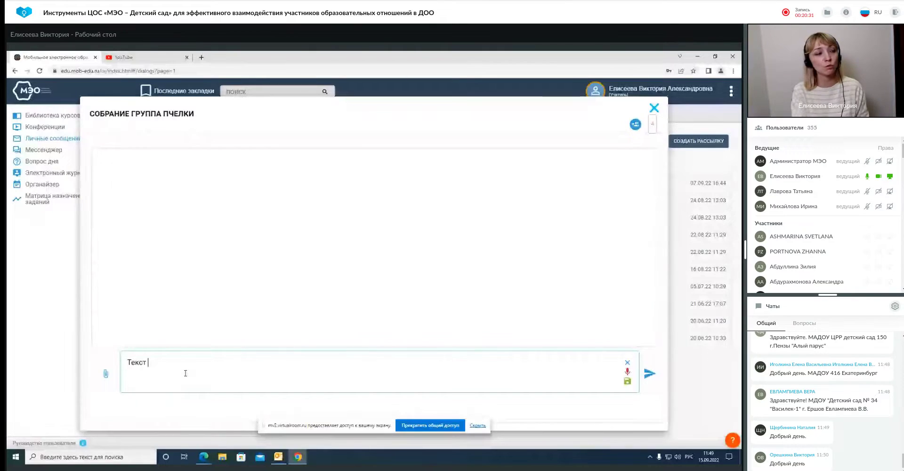
click(106, 375)
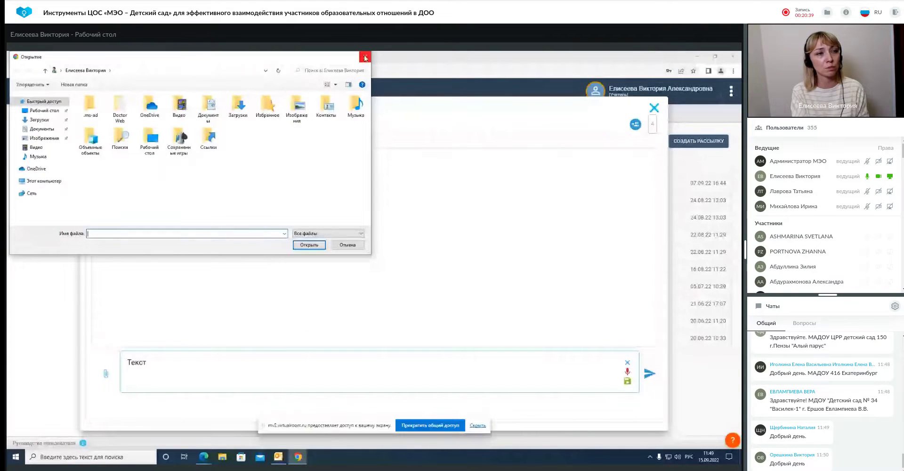
click(366, 57)
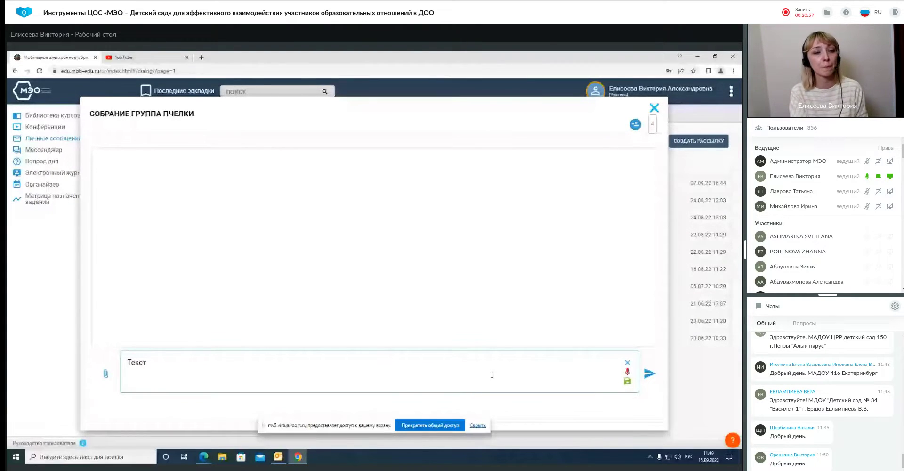
click(648, 373)
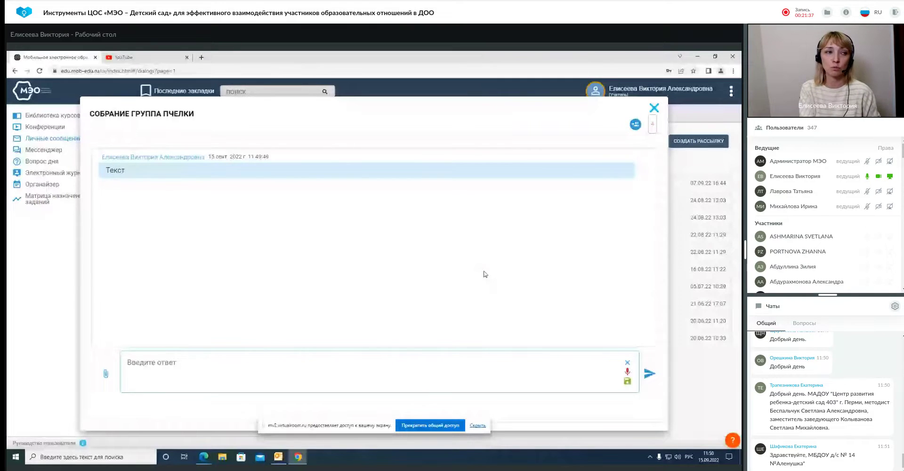
click(654, 107)
Start creating a new mailing and name it "Заявление"
click(705, 143)
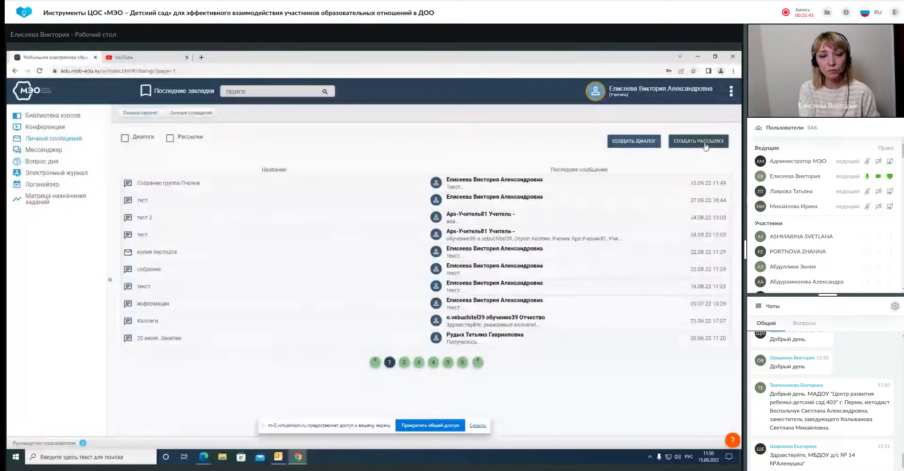
click(705, 144)
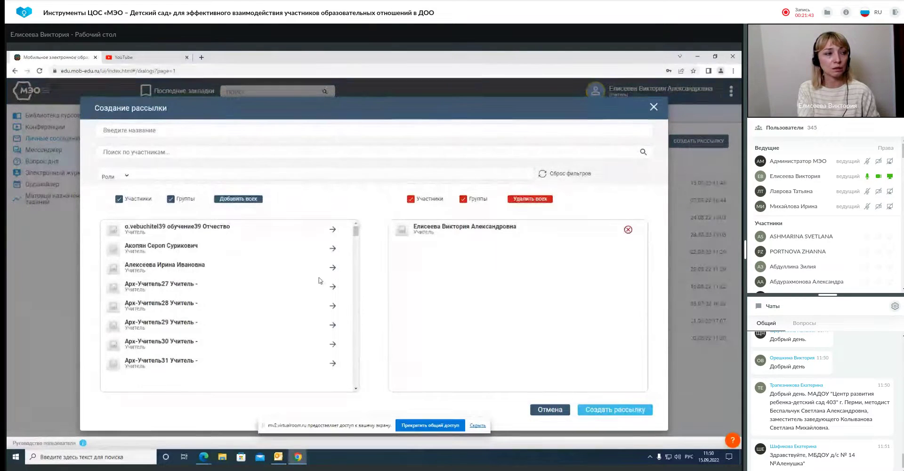
click(148, 130)
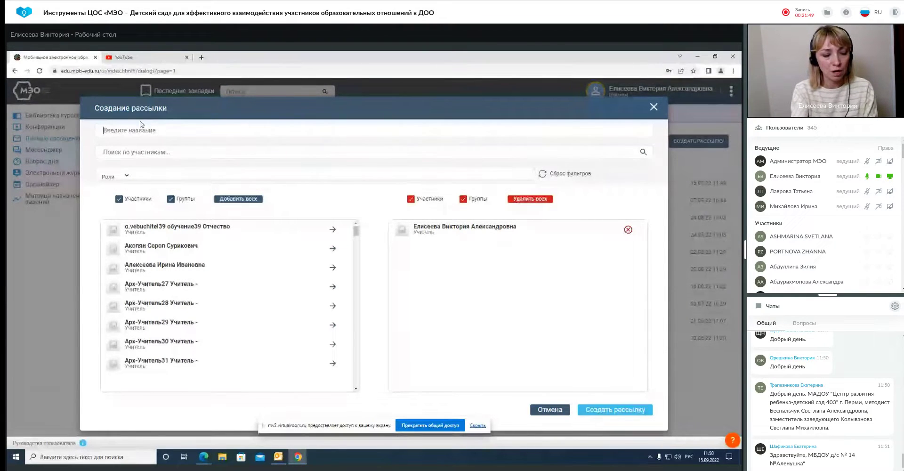
text(Заяв)
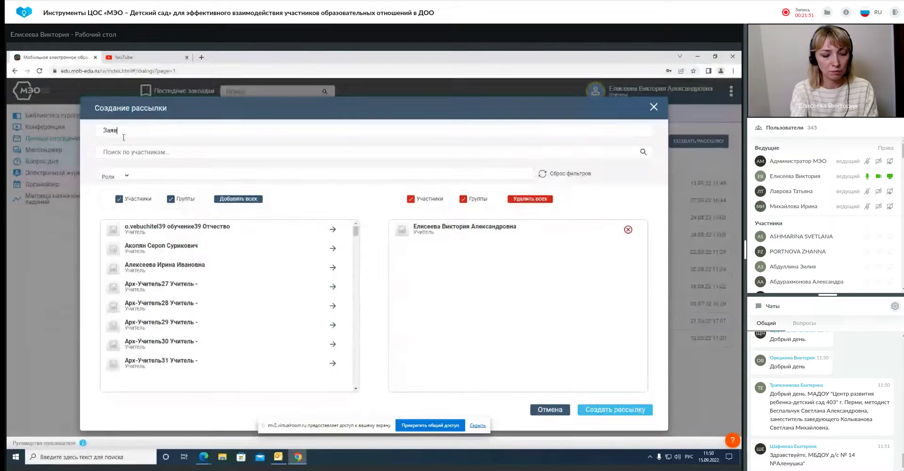
text(ления)
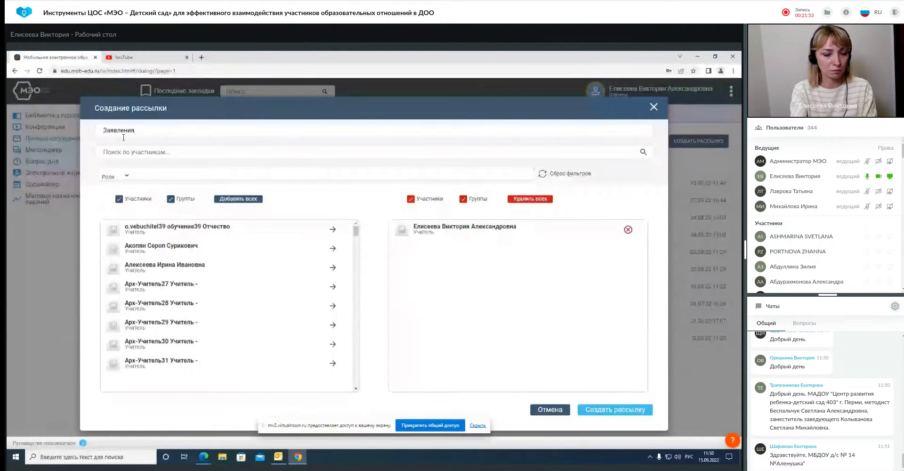
key(BackSpace)
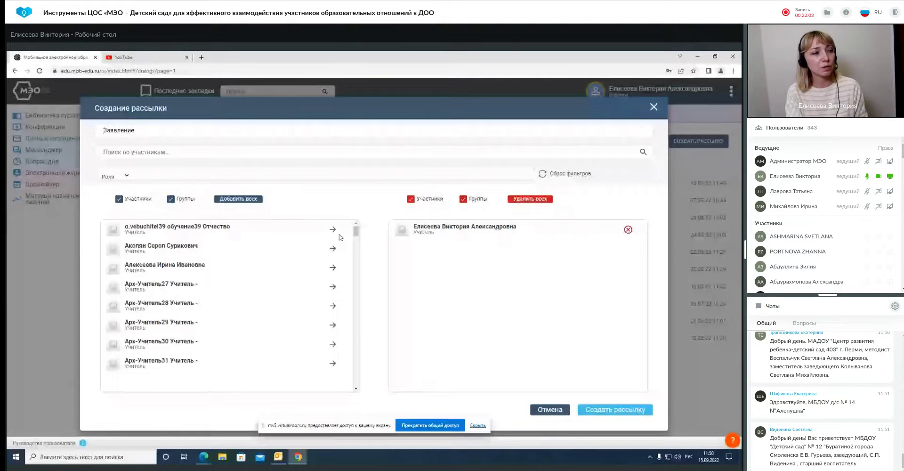
Add four teachers from the participant list as recipients and create the "Заявление" mailing
click(333, 267)
click(333, 286)
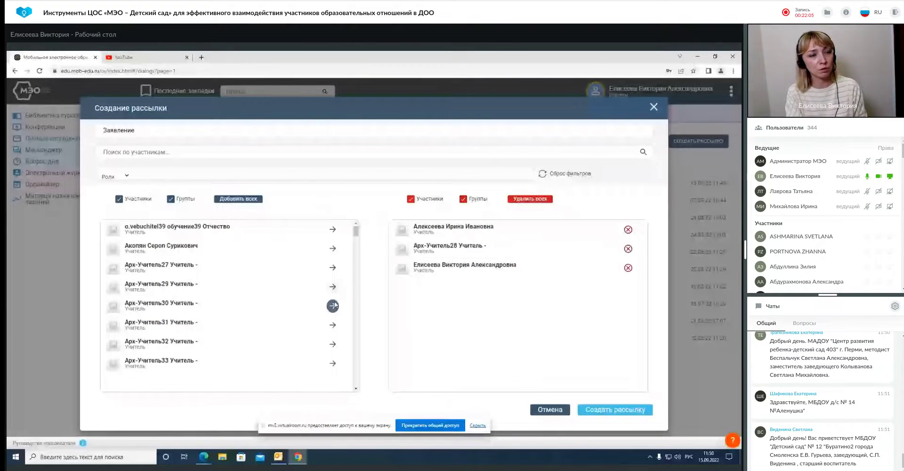
click(333, 306)
click(333, 324)
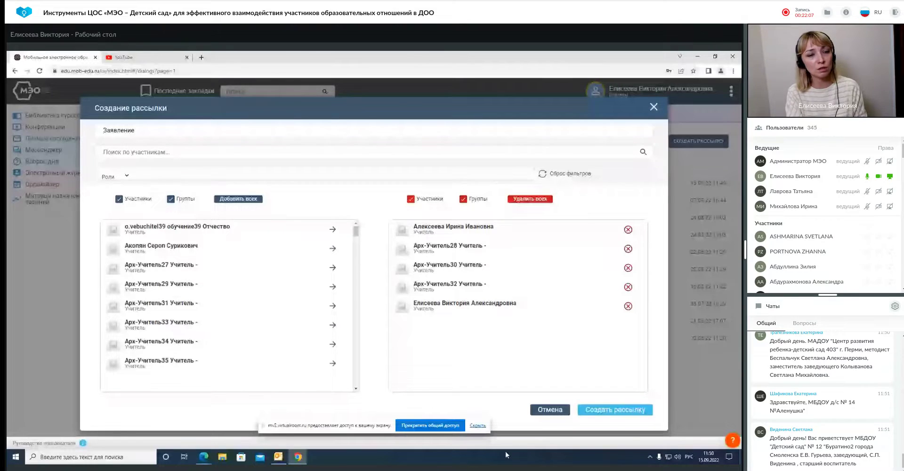
click(614, 410)
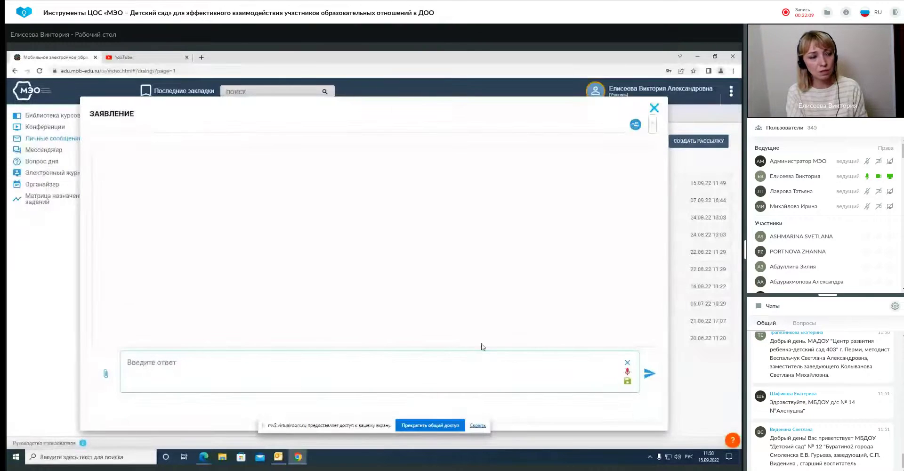
Draft the message "текст" in the "Заявление" mailing and close the mailing without sending it
click(199, 382)
text(те)
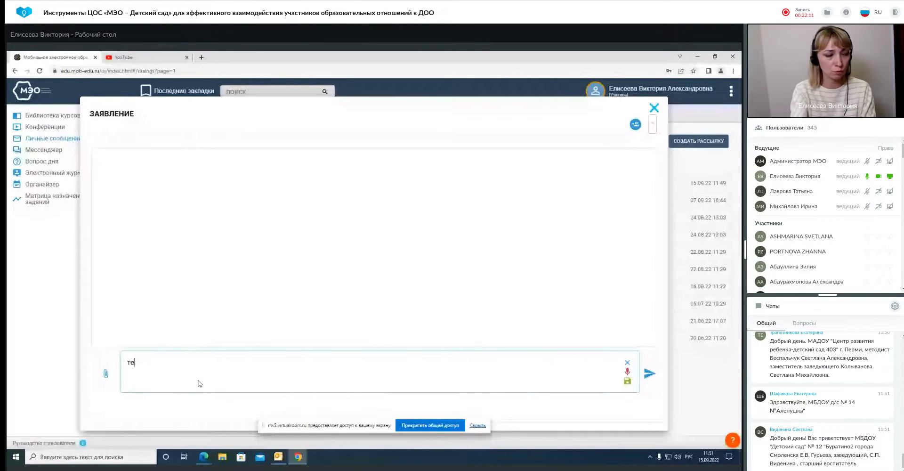
text(кст)
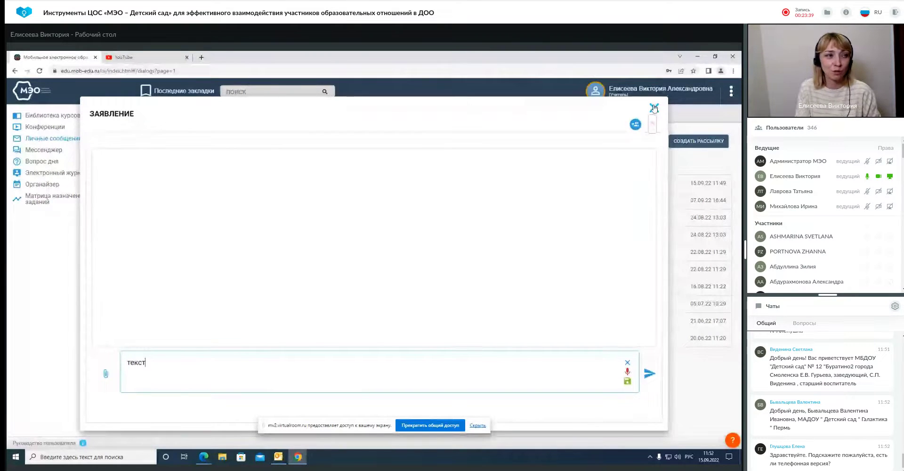
click(654, 108)
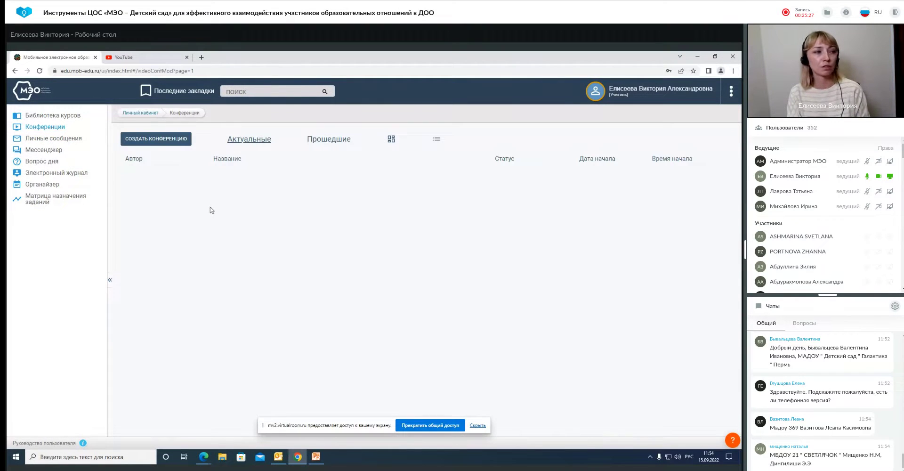
Start creating a new conference and name it "Встреча"
click(150, 139)
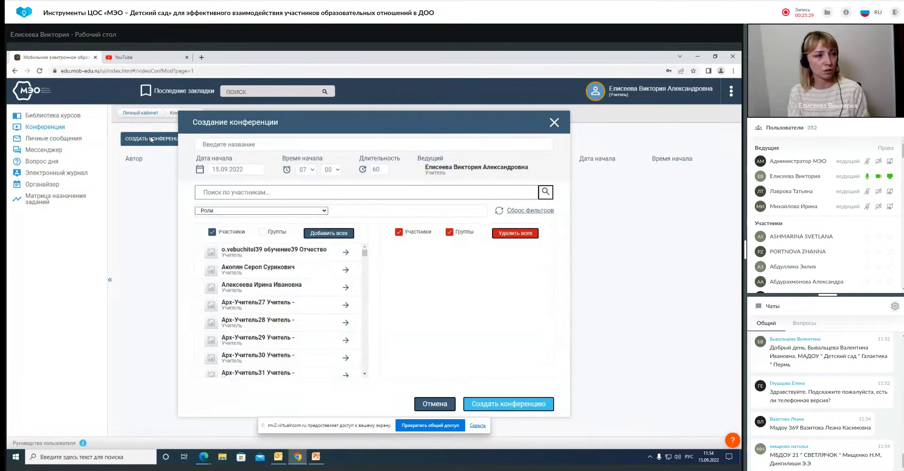
click(246, 146)
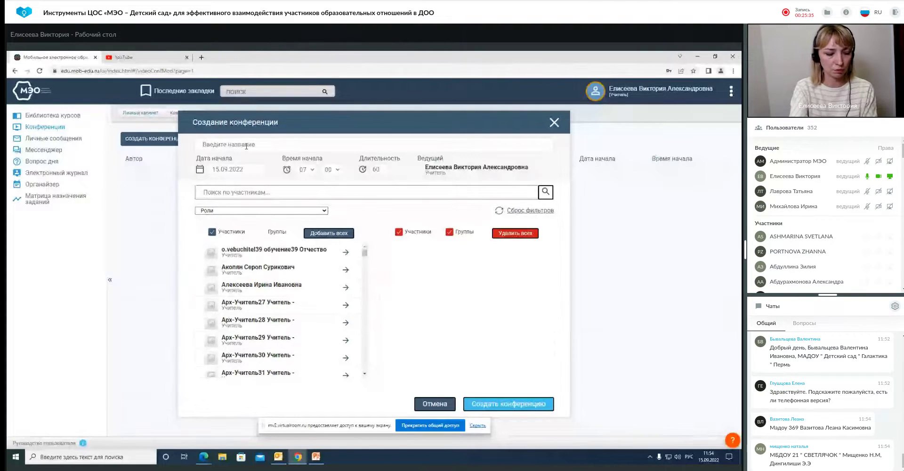
text(Вст)
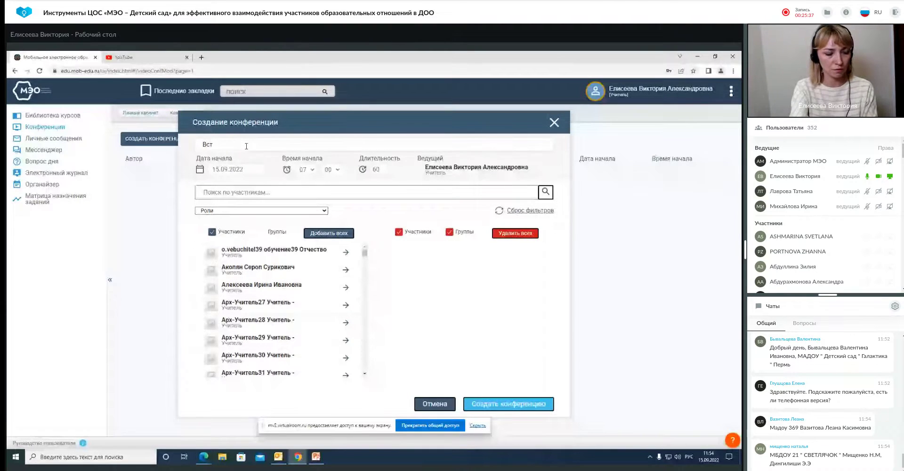
text(ре)
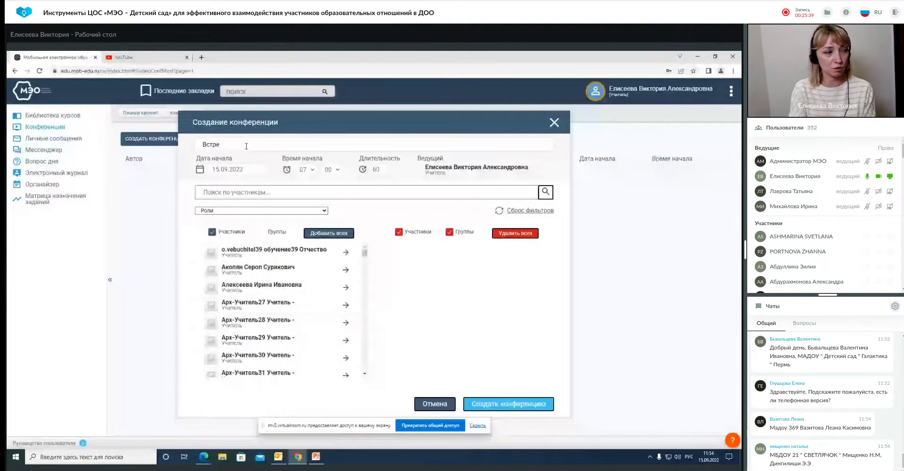
text(ча)
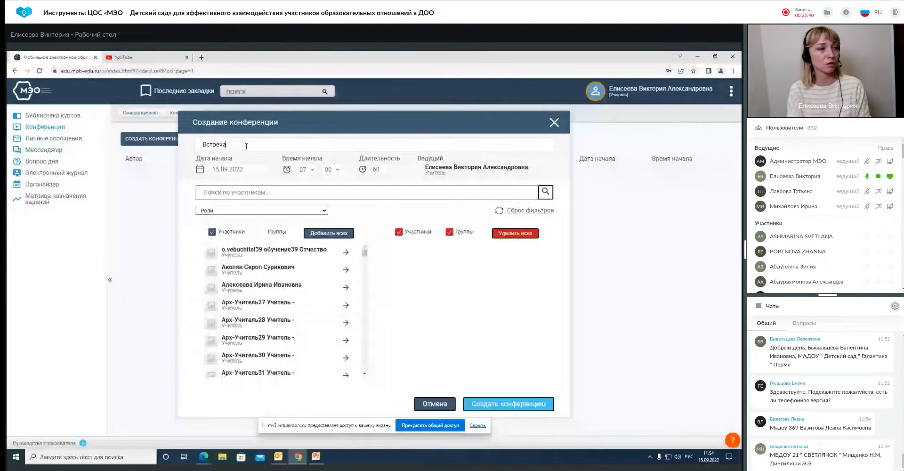
Schedule the "Встреча" conference for 15.09.2022 at 11:00 with a duration of 120 minutes and create it
click(223, 172)
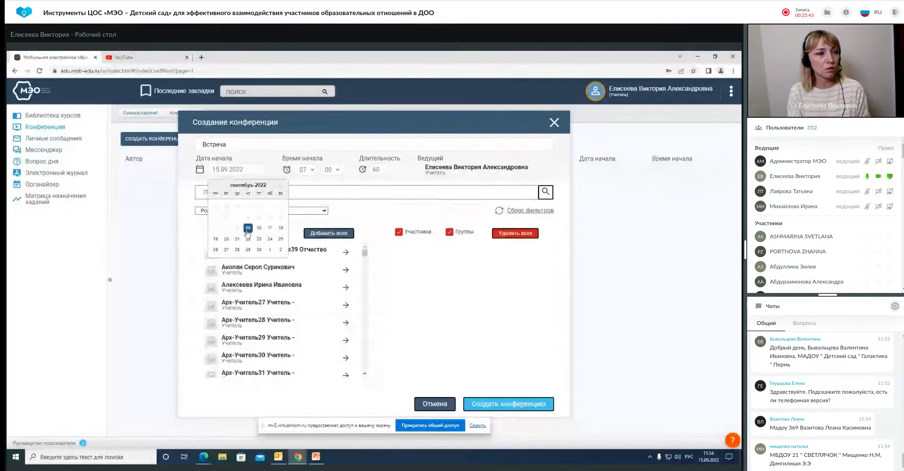
click(313, 172)
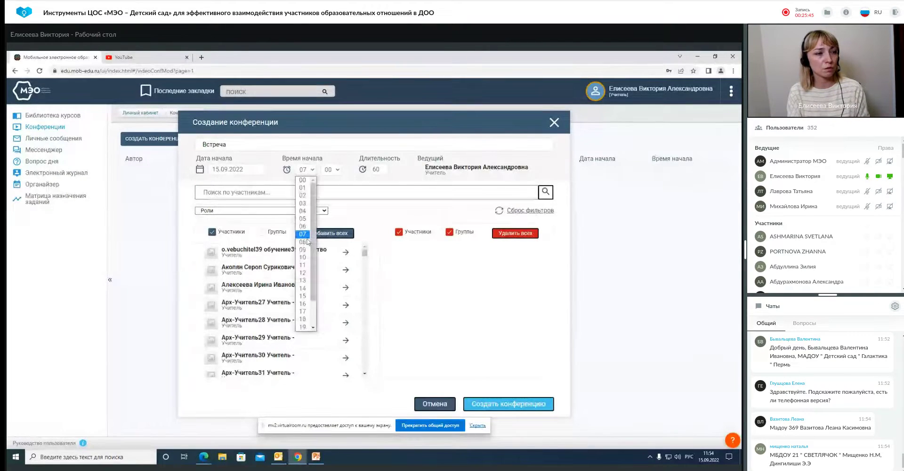
click(304, 270)
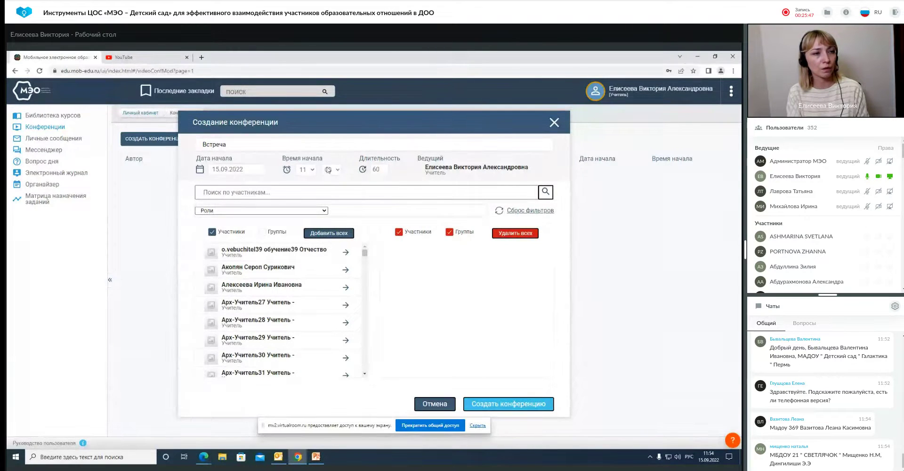
drag(382, 170, 369, 171)
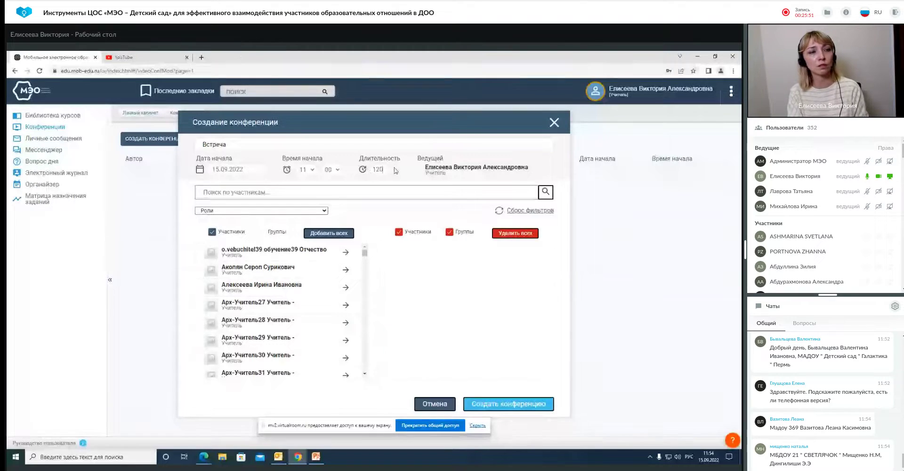
click(201, 195)
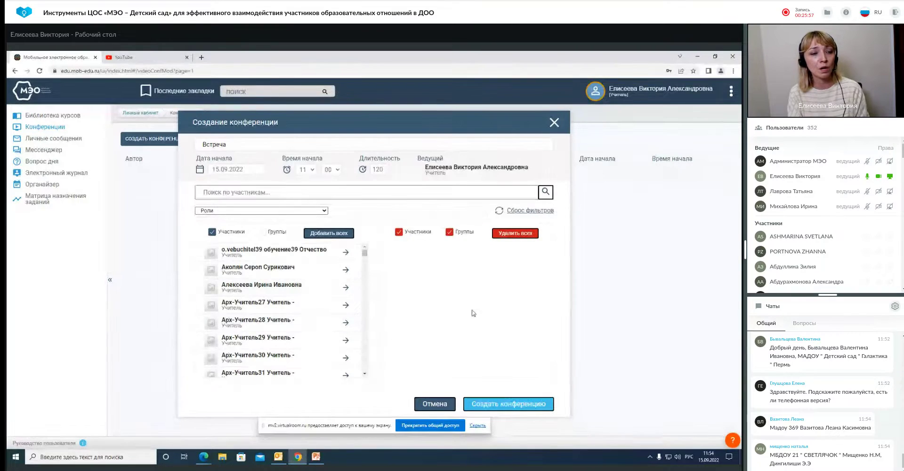
click(518, 403)
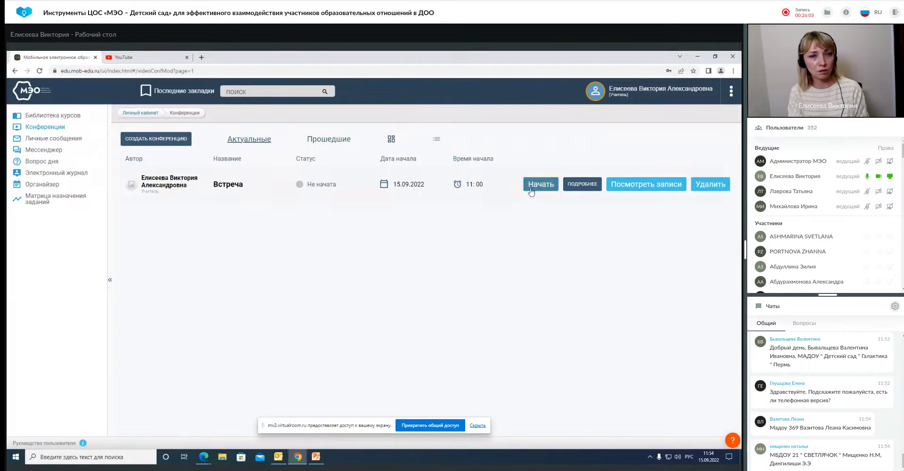
Open the details of the "Встреча" conference and add the pupil found by searching for "см" as a participant
click(153, 140)
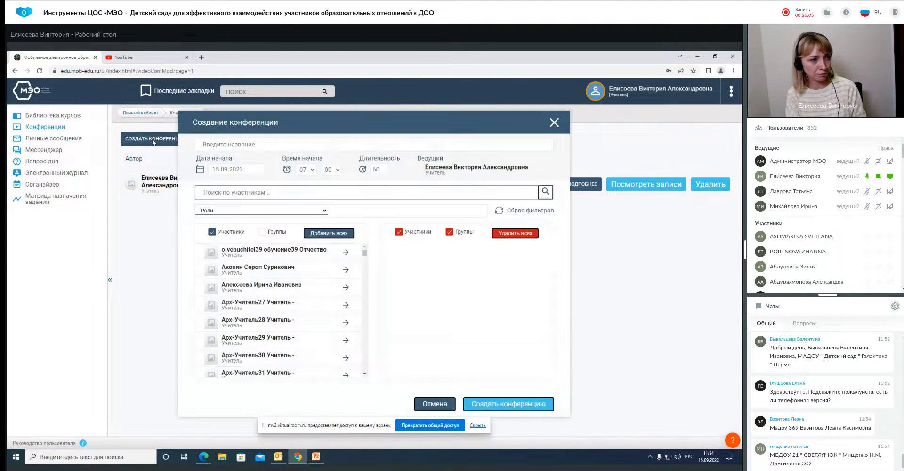
click(554, 122)
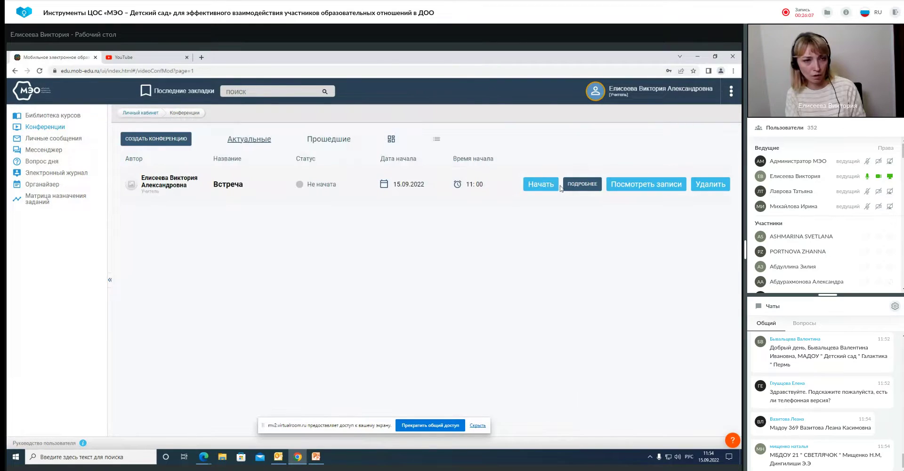
click(580, 186)
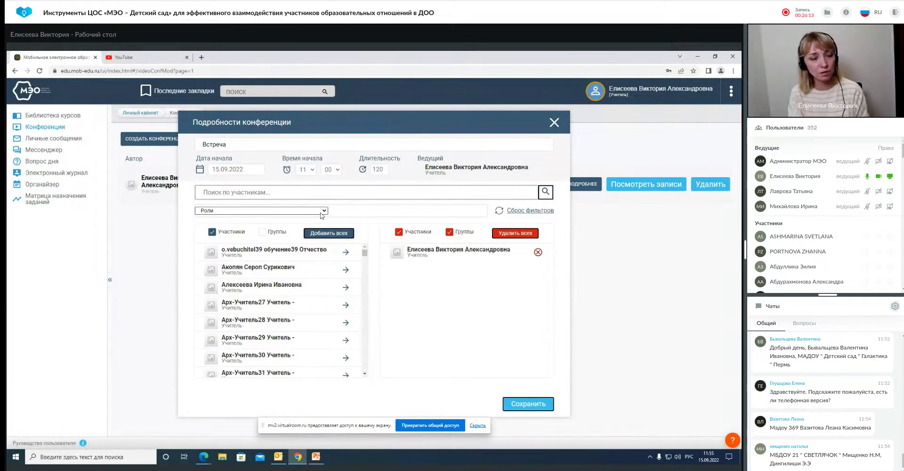
click(207, 192)
text(см)
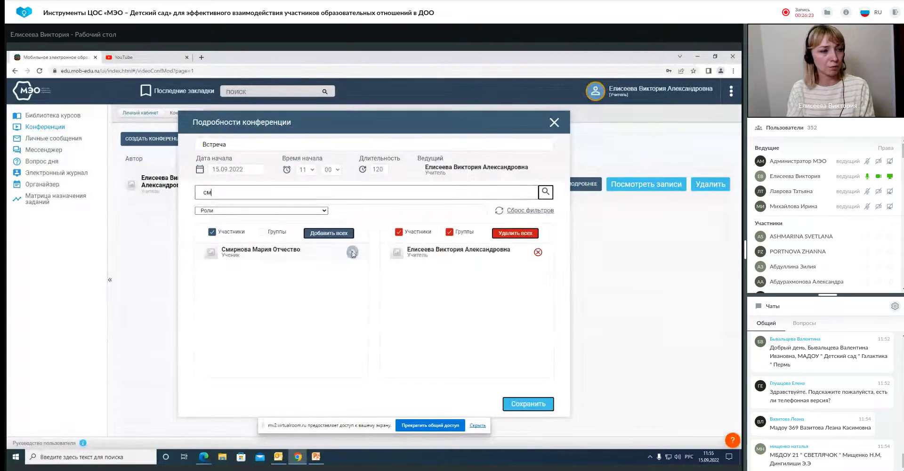
click(352, 253)
Add the pupil found by searching for "пе" as another participant and save the conference
double_click(207, 192)
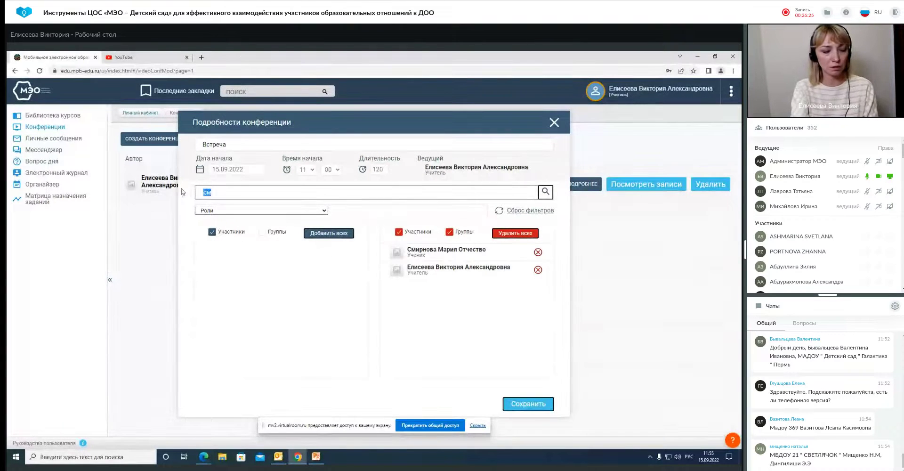
text(пе)
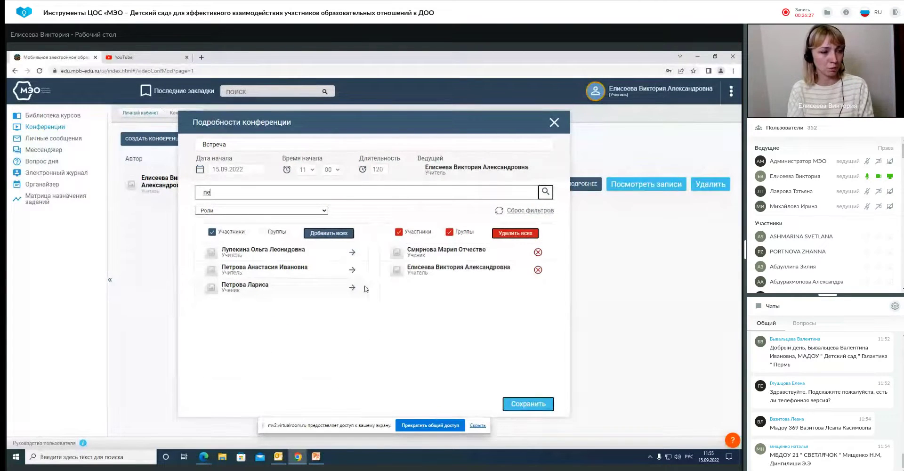
click(352, 287)
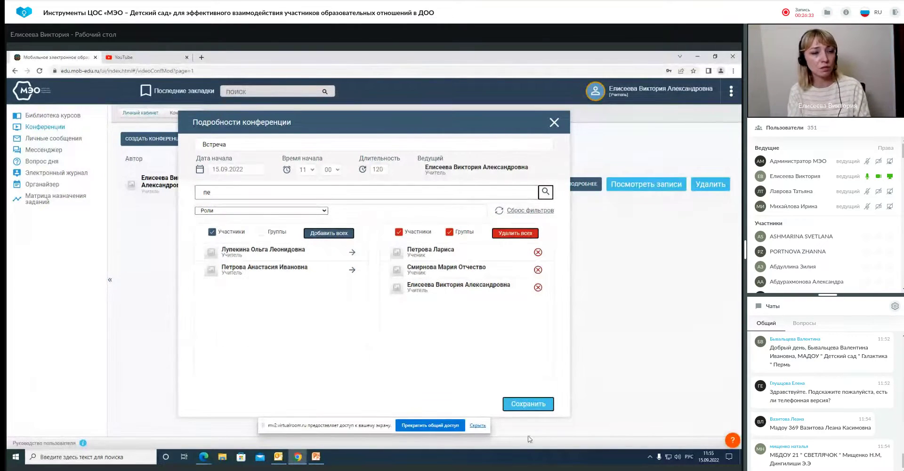
click(526, 404)
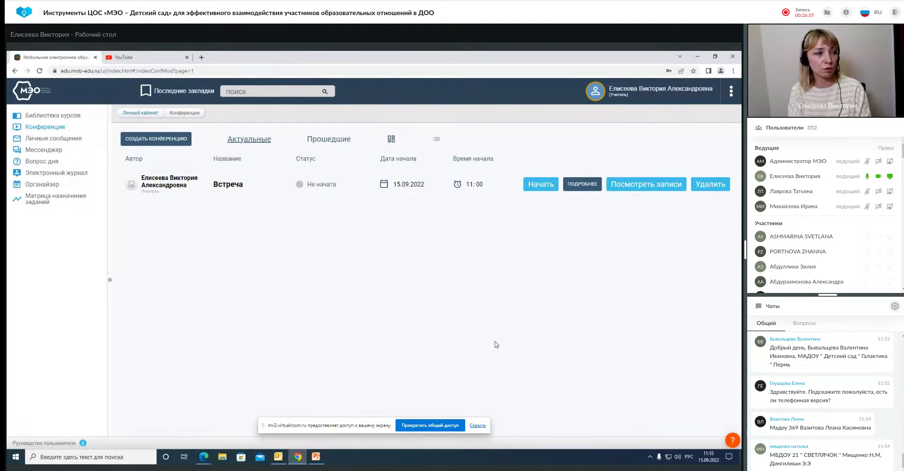
View the events of 15 September 2022 in the organizer calendar and close them
click(47, 186)
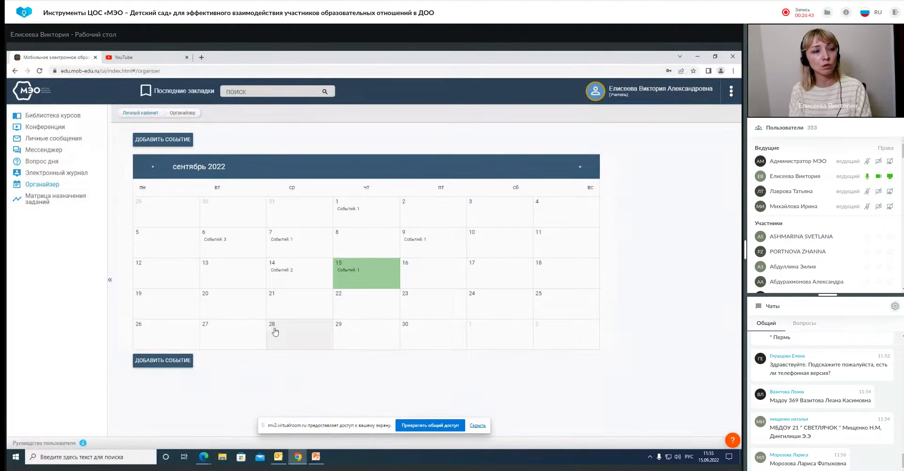
click(352, 274)
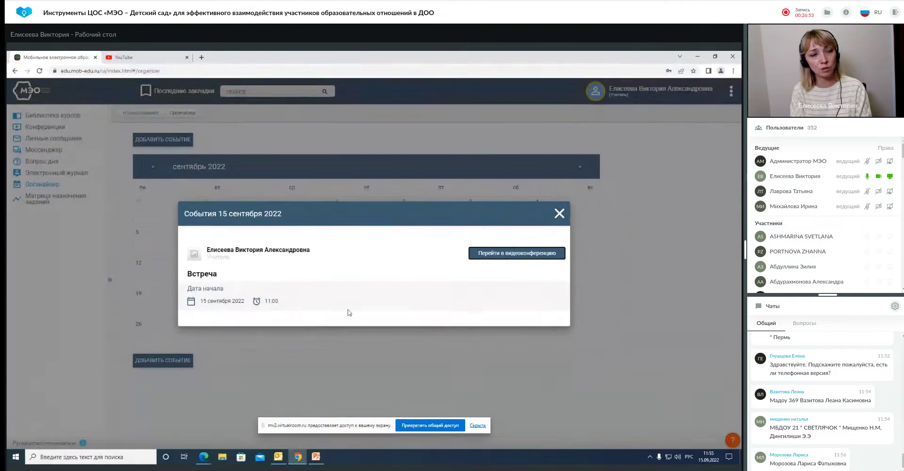
click(559, 213)
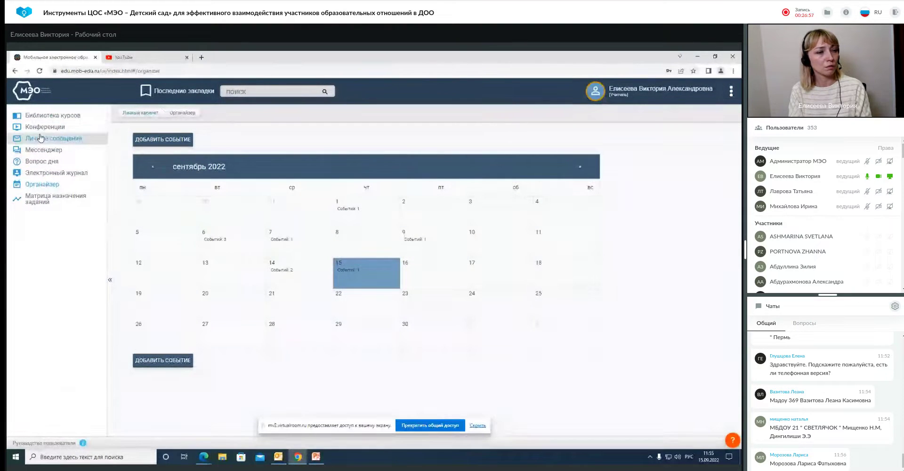
Go from the 15 September organizer event to the "Встреча" video conference and try to connect to it
click(351, 279)
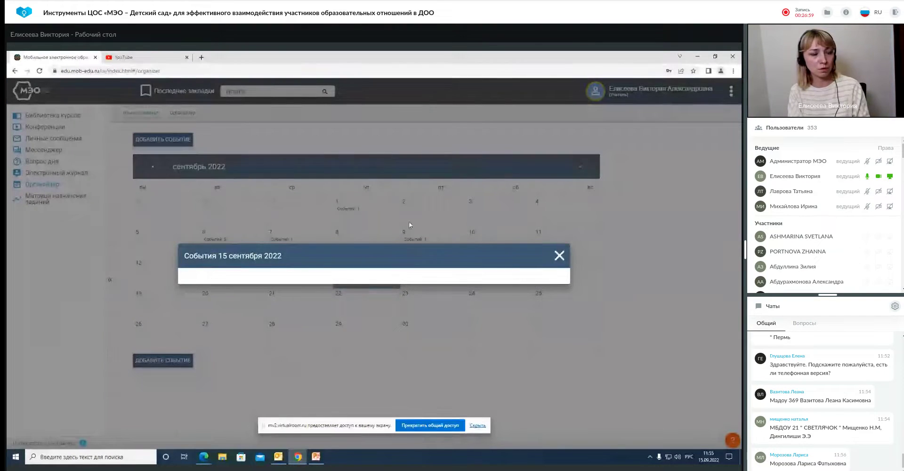
click(513, 258)
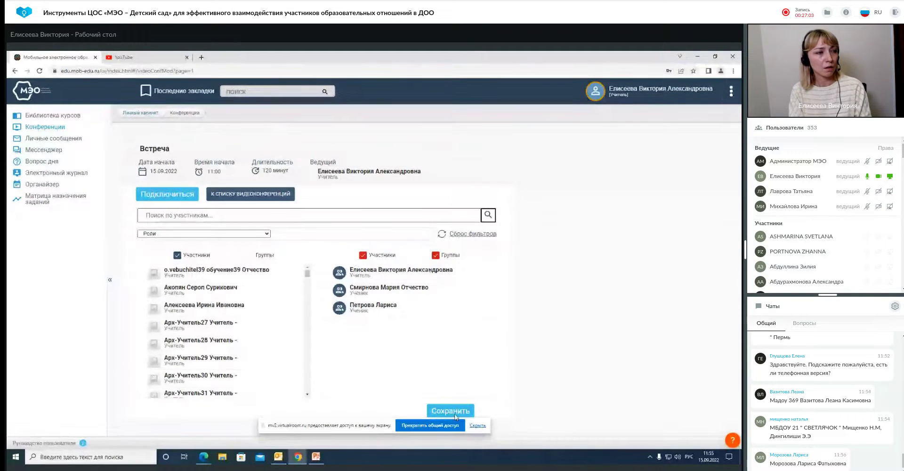
click(167, 192)
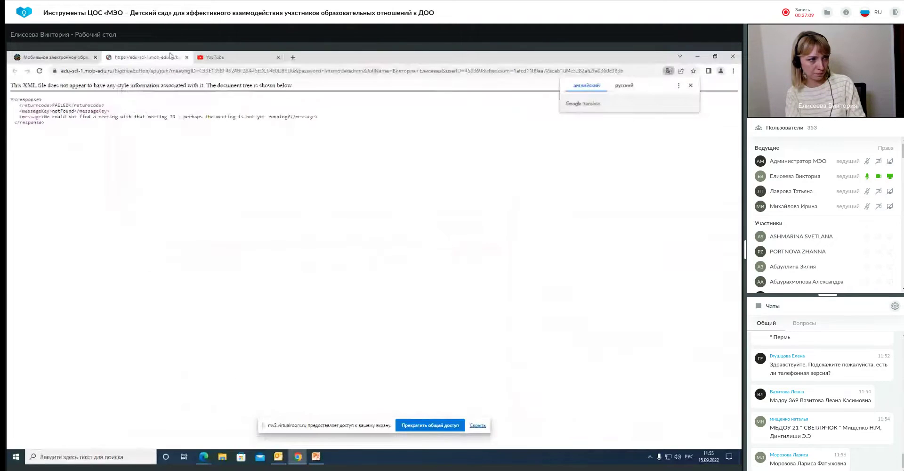
click(186, 57)
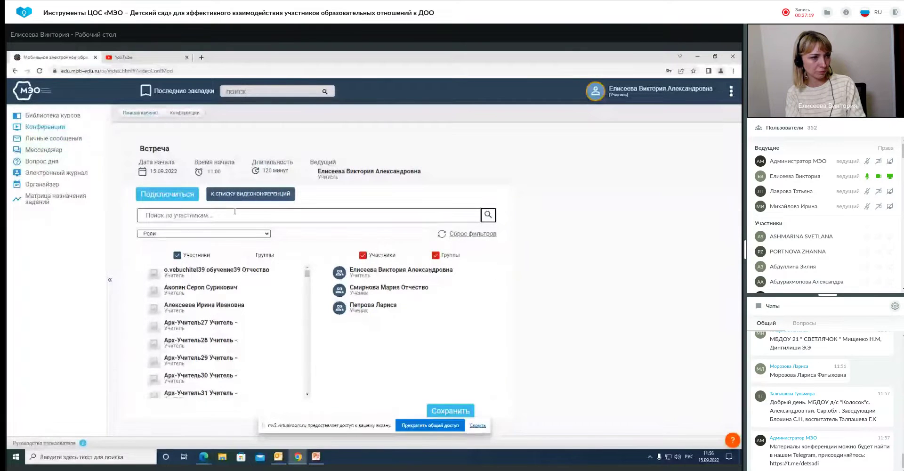
Return to the list of video conferences and start the "Встреча" conference
click(38, 126)
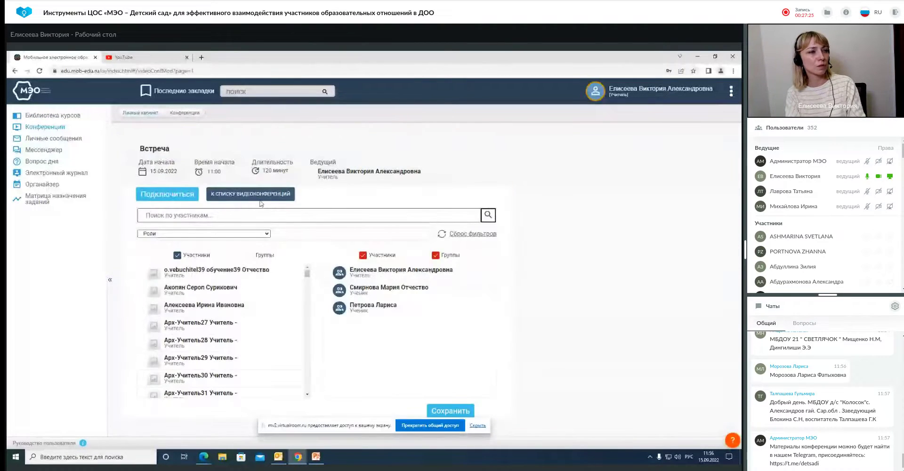
click(260, 203)
click(533, 184)
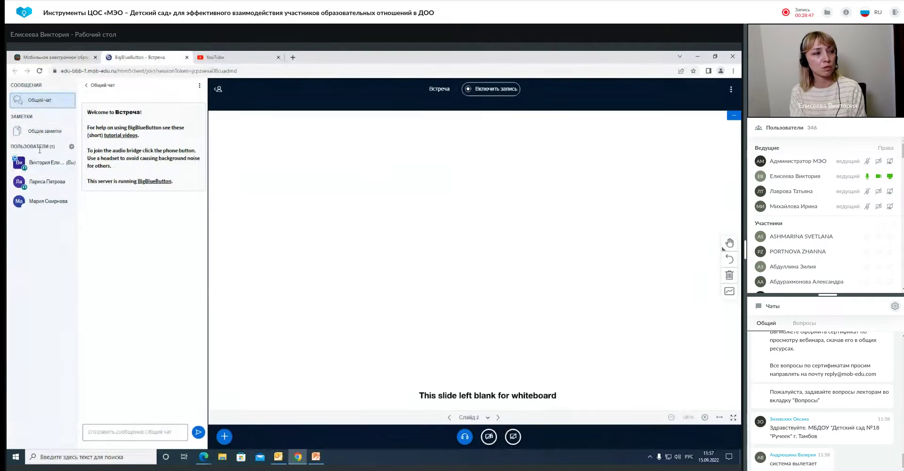
Review the conference's user management options and send the message "Добрый день!" to the general chat
click(72, 147)
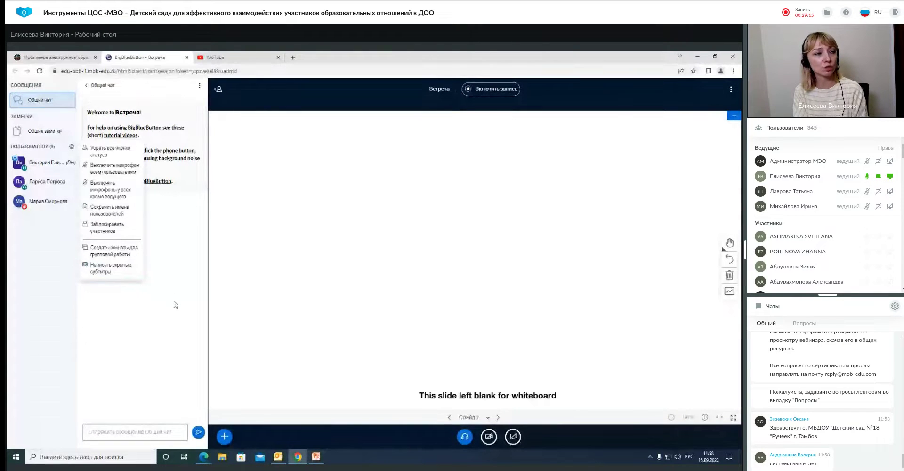
click(179, 267)
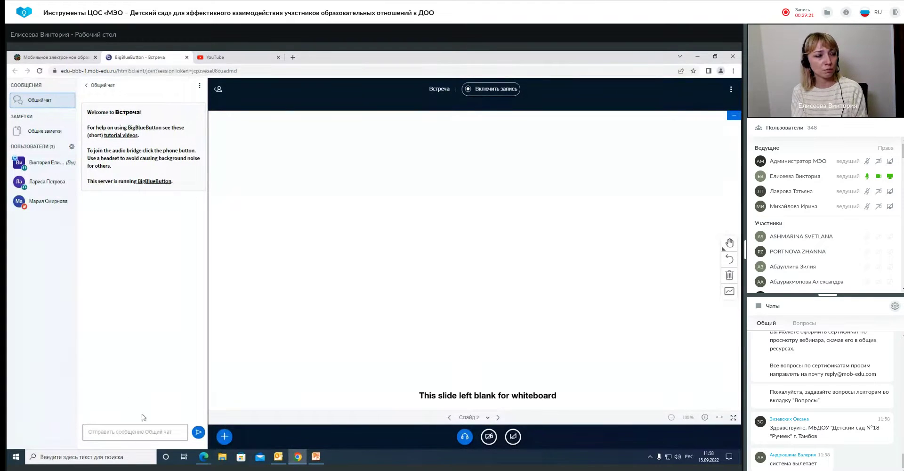
click(127, 432)
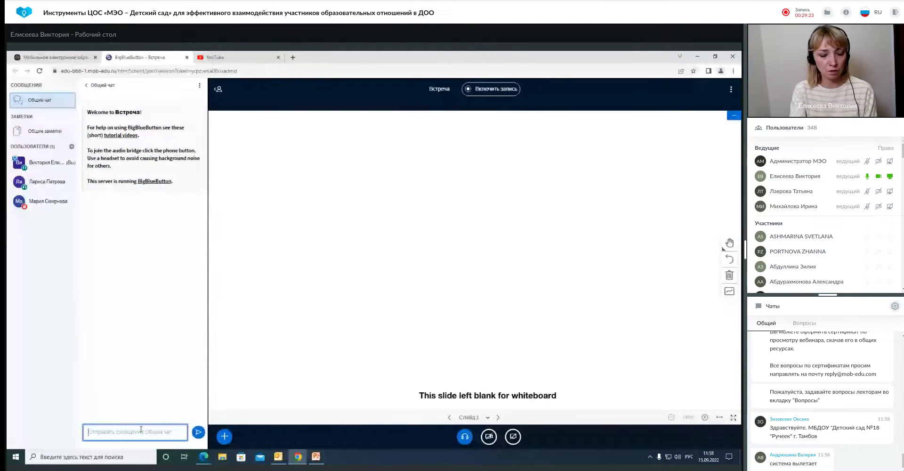
text(Добрый д)
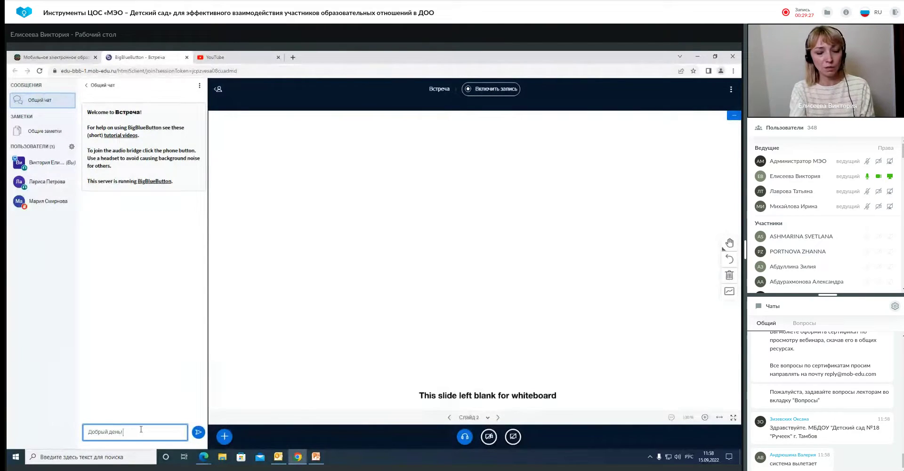
text(ень!)
key(Return)
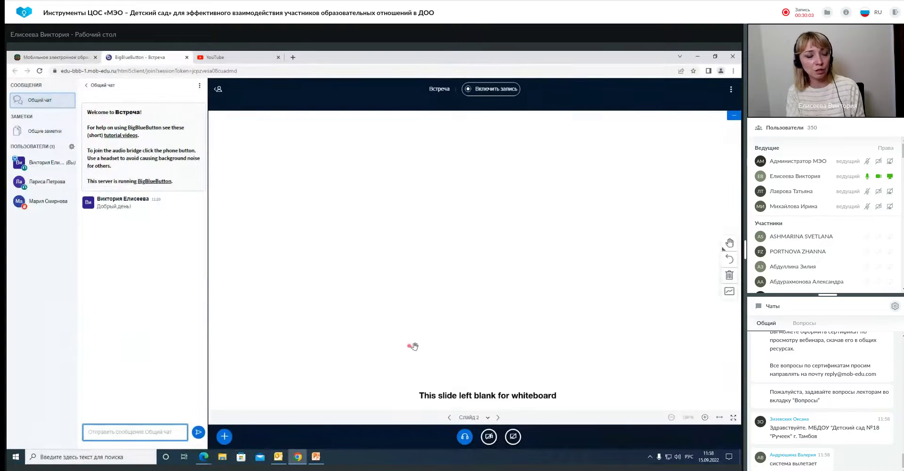
Enable multi-user mode on the whiteboard and add a text box reading "текст" in the upper part of the slide
click(726, 291)
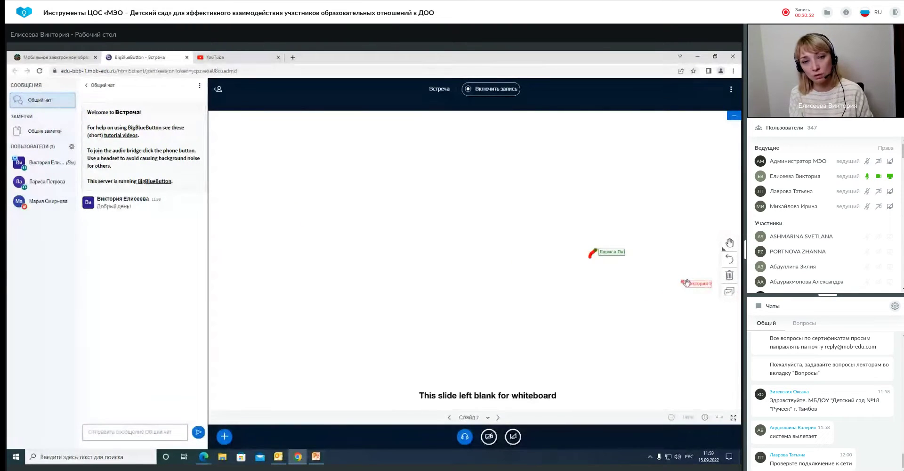
click(728, 245)
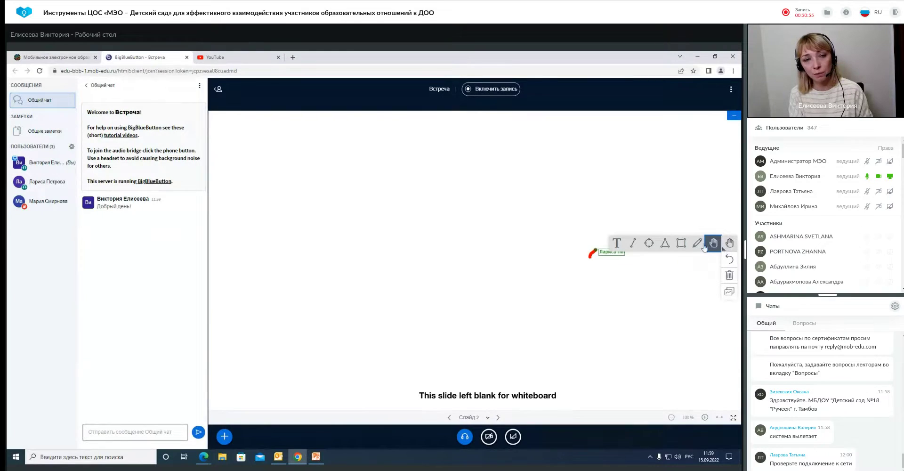
click(617, 243)
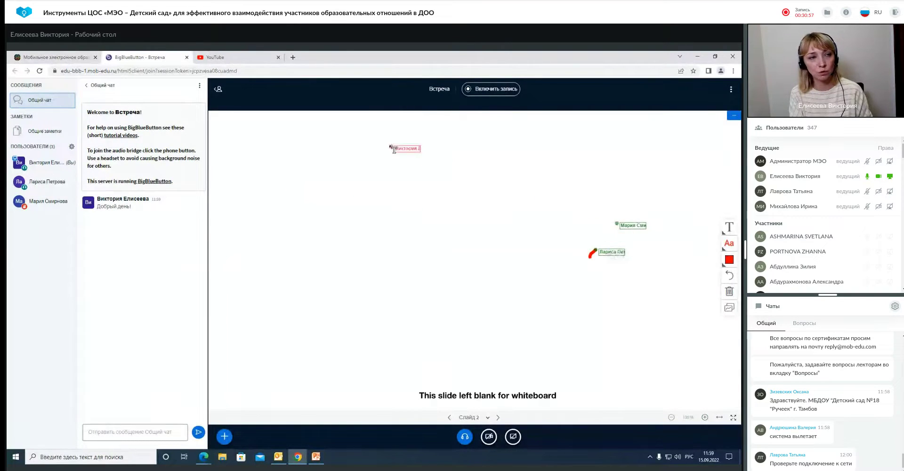
click(389, 147)
text(То)
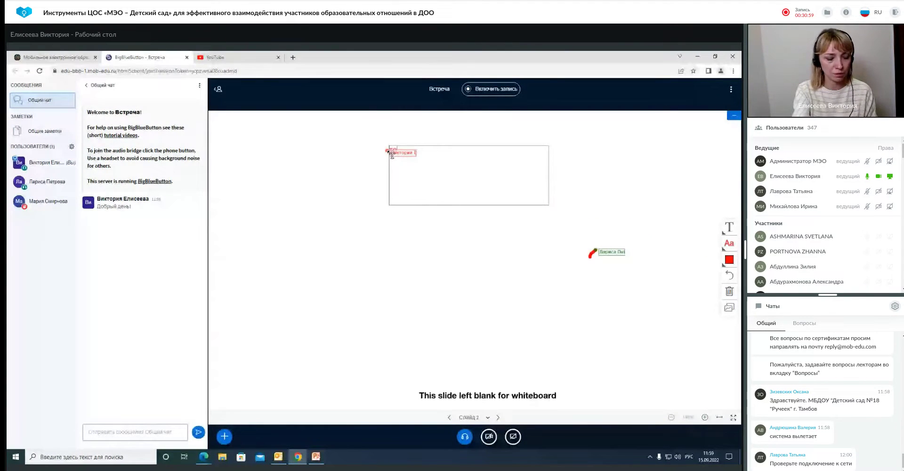
text(кст)
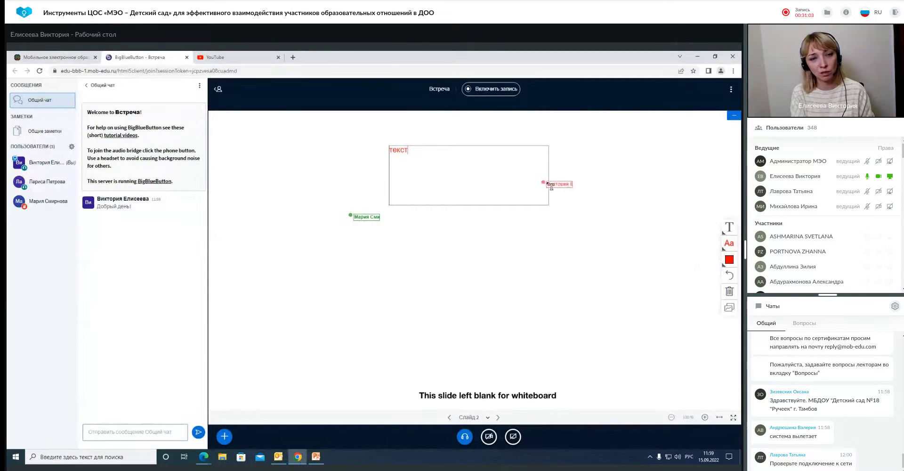
Clear all annotations from the whiteboard and draw a red horizontal line across the upper part of the slide
click(729, 291)
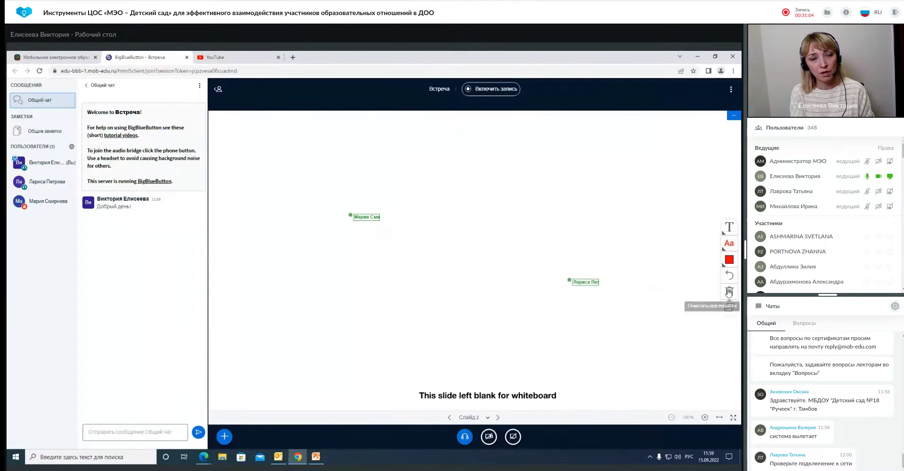
click(729, 227)
click(633, 227)
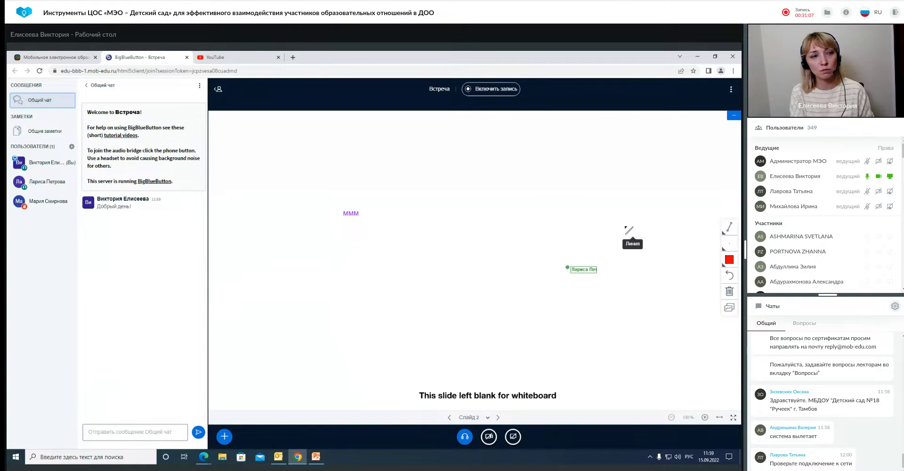
drag(421, 154, 605, 155)
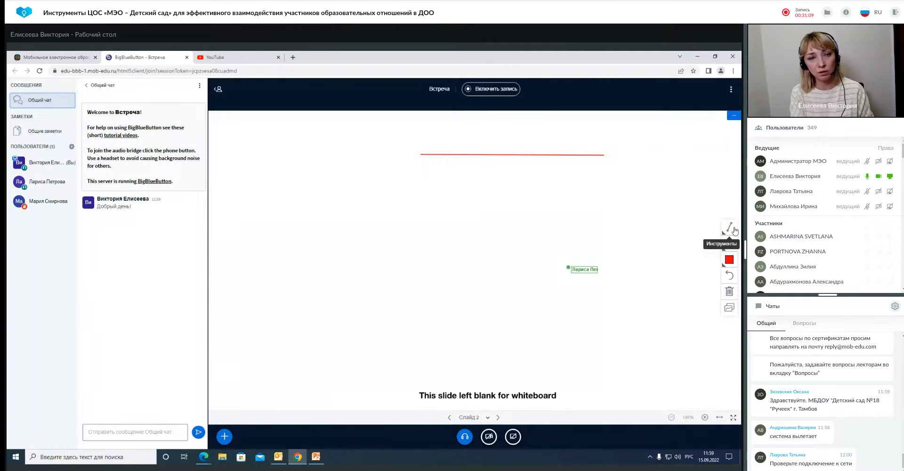
Draw a red ellipse below the line and a tall red triangle beside it
click(729, 227)
click(656, 228)
drag(531, 177, 594, 206)
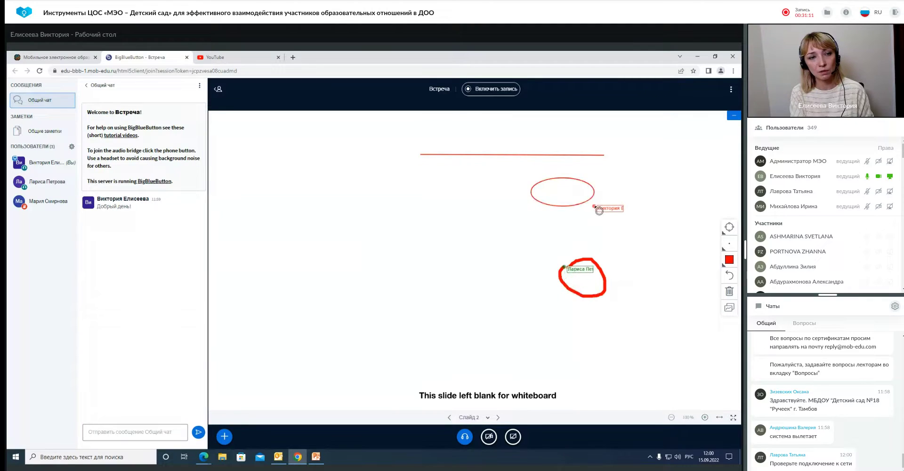
click(725, 229)
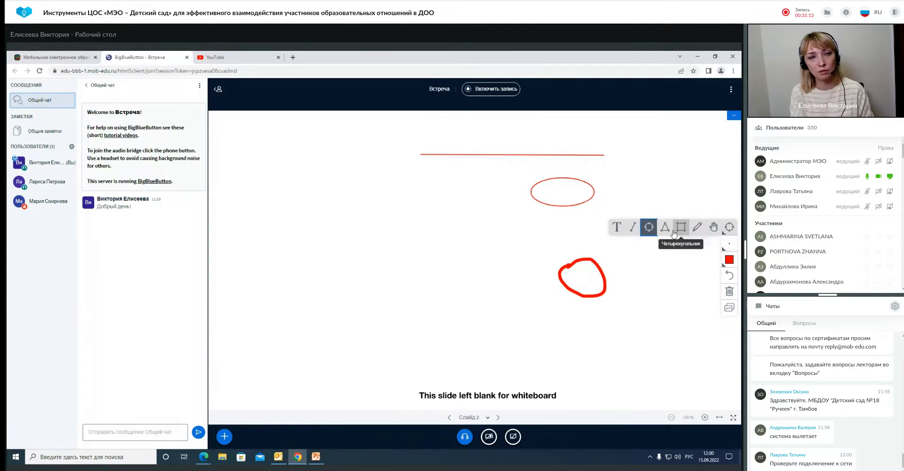
click(652, 227)
mouse_move(648, 151)
mouse_down()
mouse_move(654, 209)
mouse_move(700, 218)
mouse_up()
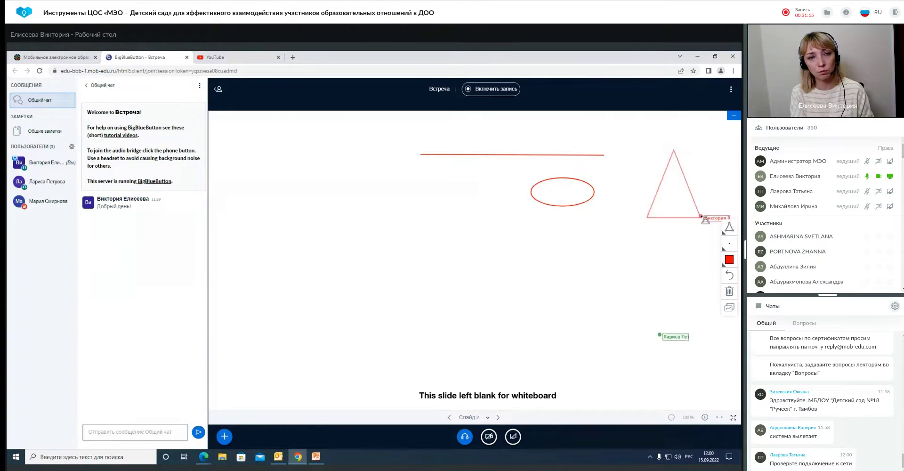
Draw a red square beneath the line's start and show the whiteboard's colour and line thickness options
click(729, 227)
click(680, 227)
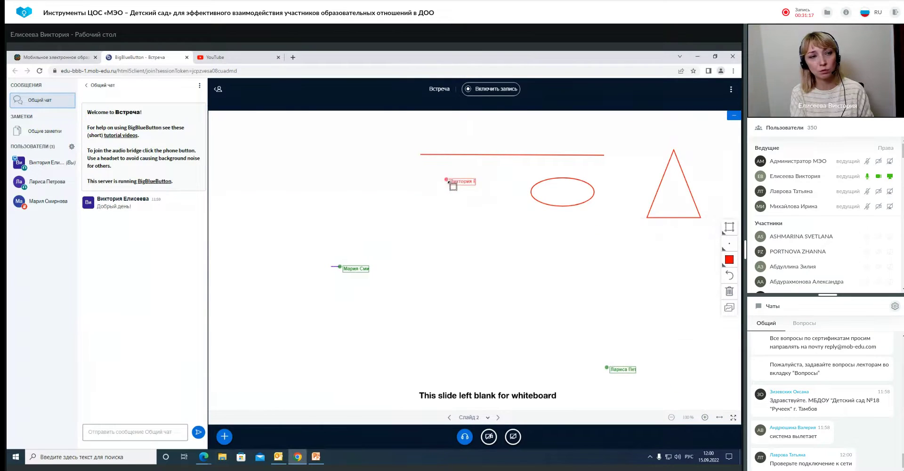
drag(447, 179, 493, 220)
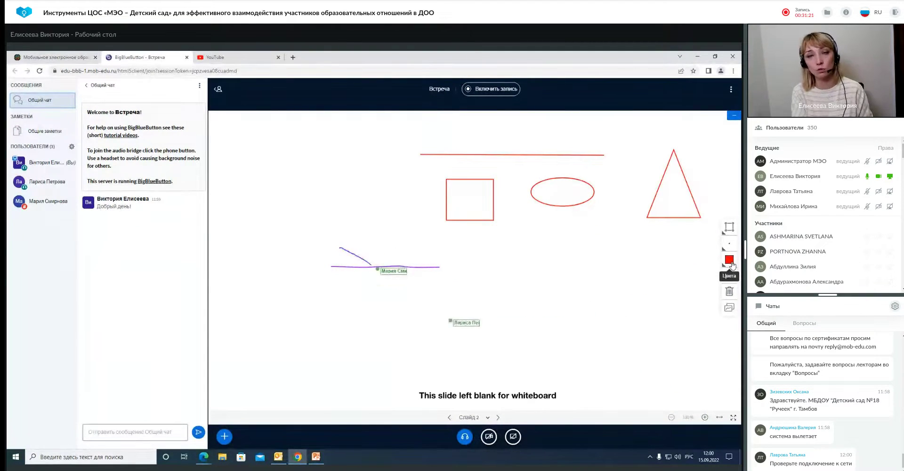
click(729, 260)
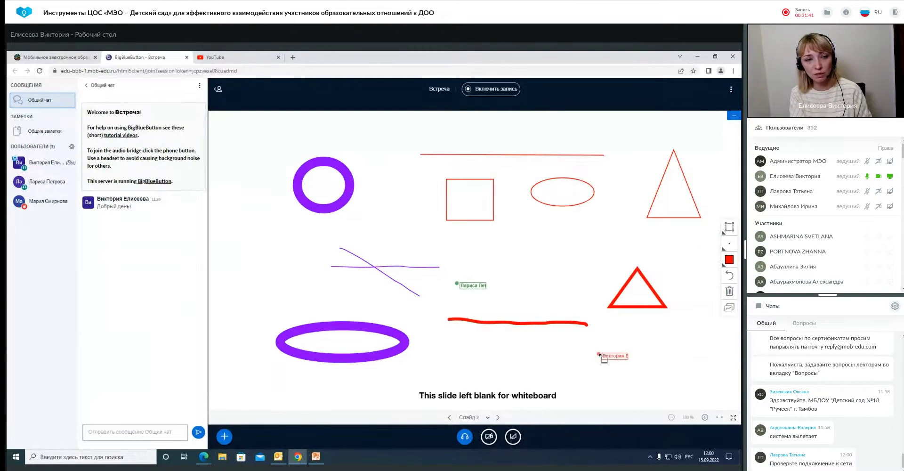
click(728, 244)
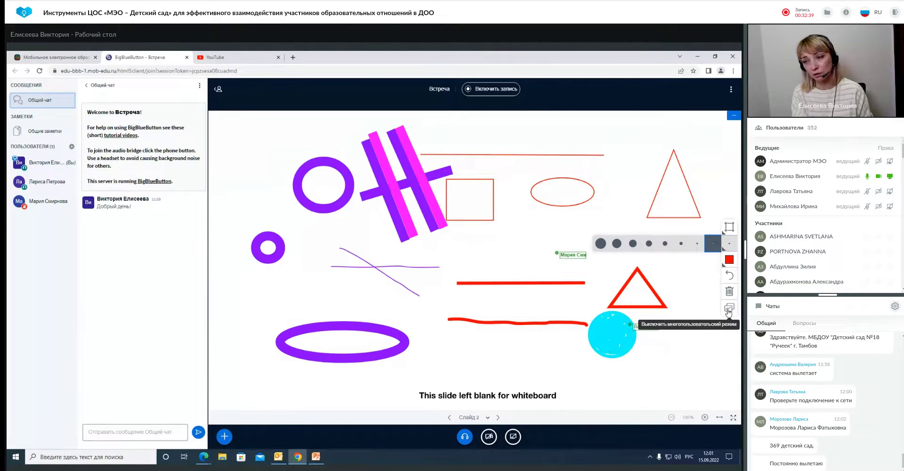
Turn off multi-user whiteboard mode and clear all annotations from the slide
click(728, 309)
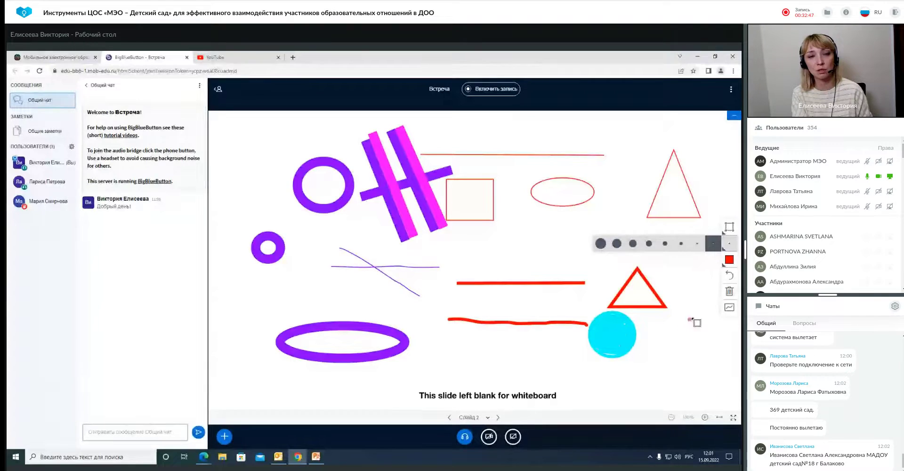
click(729, 293)
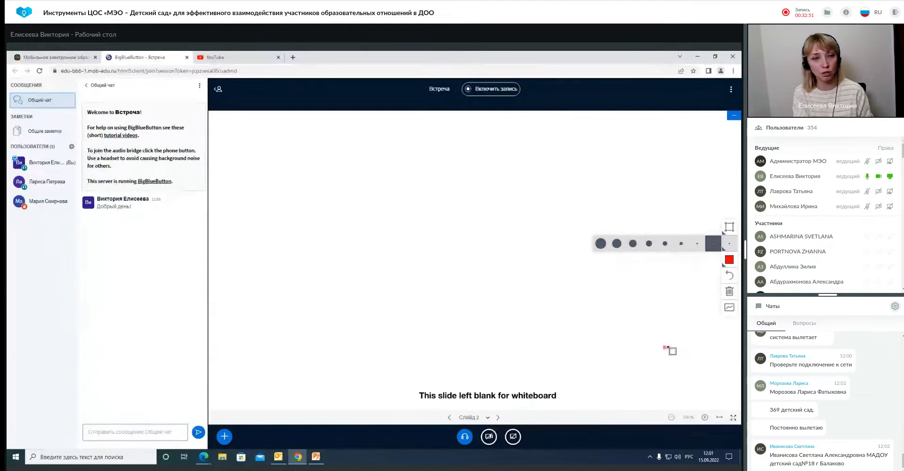
click(670, 348)
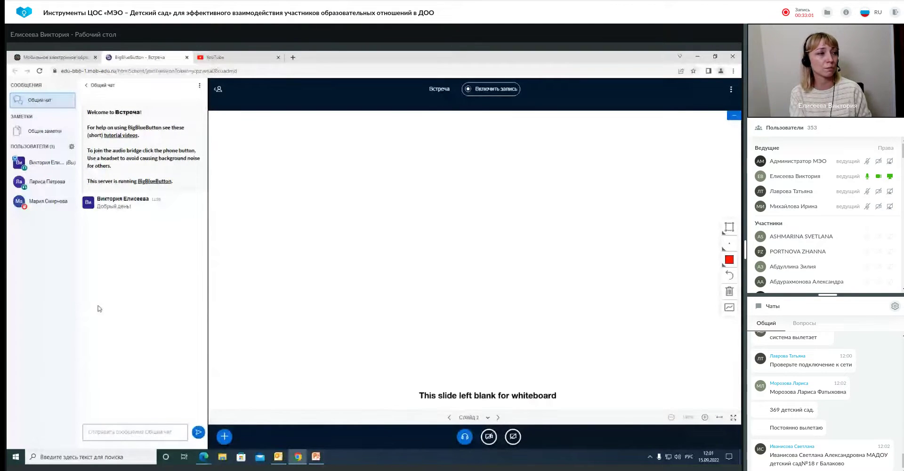
Start closed captions for the session in Russian (Русский)
click(71, 147)
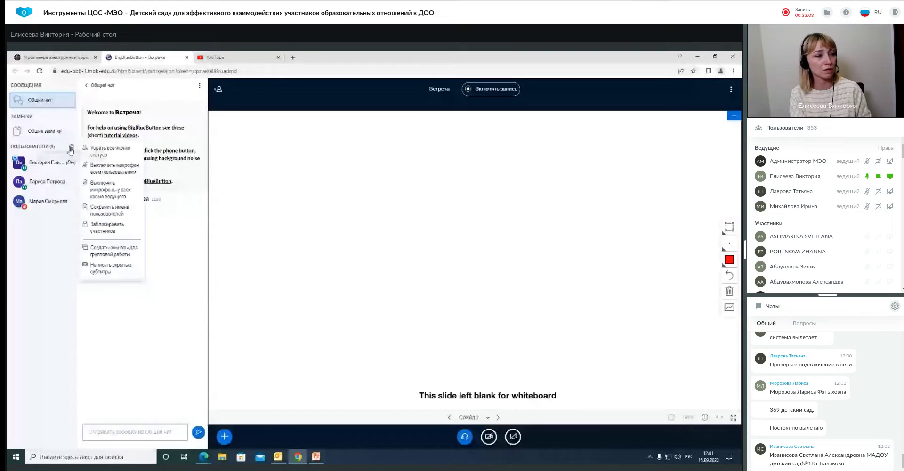
click(107, 268)
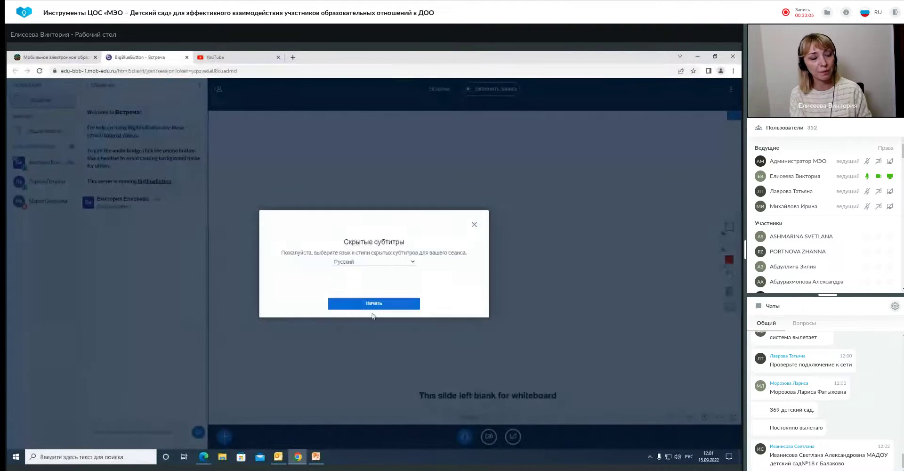
click(384, 303)
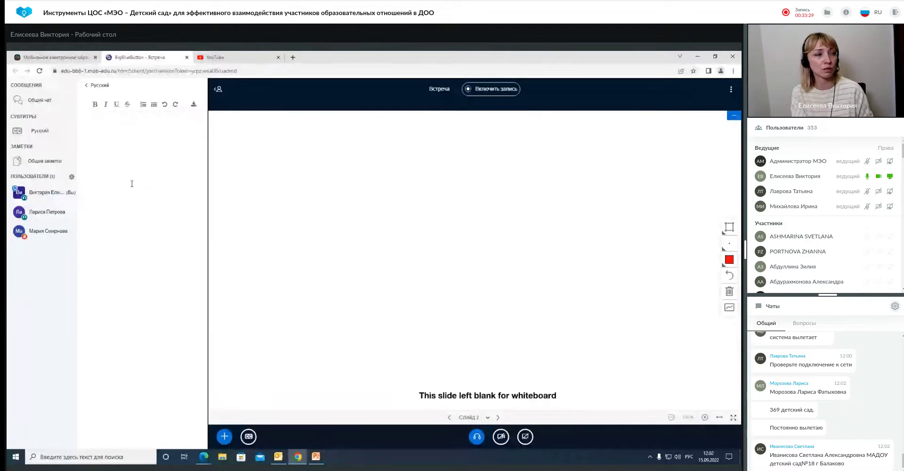
Start a poll with the "Да / Нет" answer options for the participants
click(225, 438)
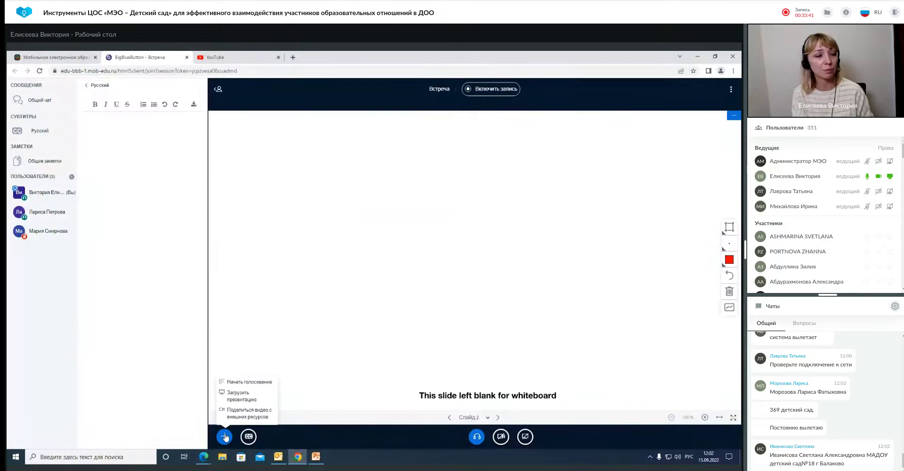
click(253, 384)
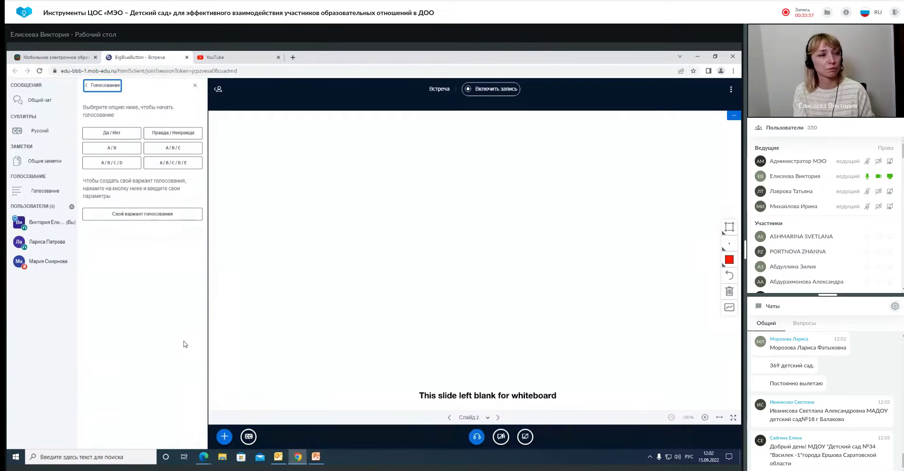
click(117, 135)
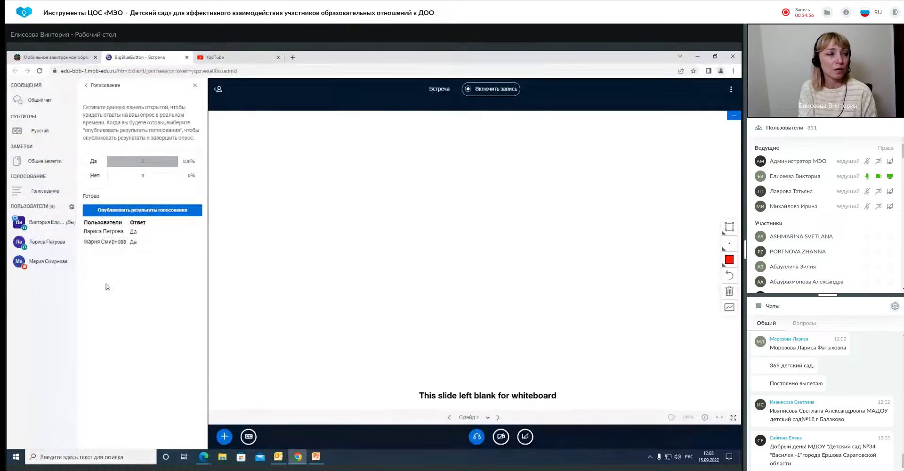
Upload the presentation "Видеоконференция+МЭО.pptx" from the Загрузки folder to the conference as the current presentation
click(225, 436)
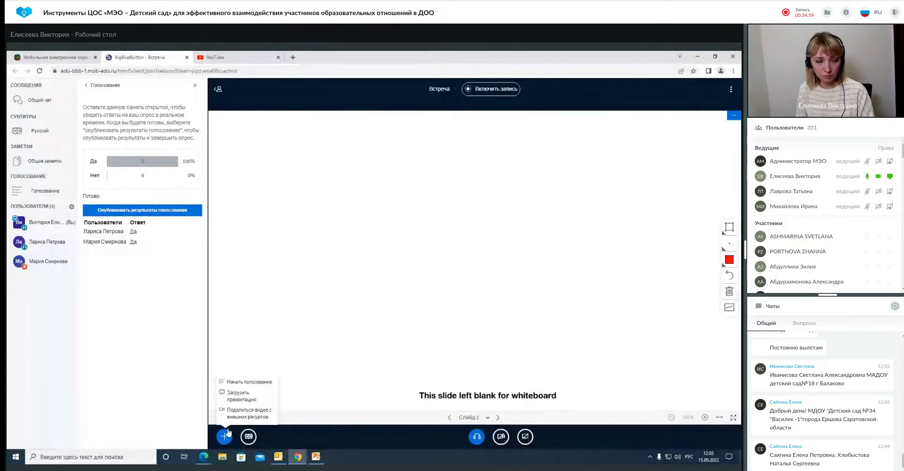
click(248, 397)
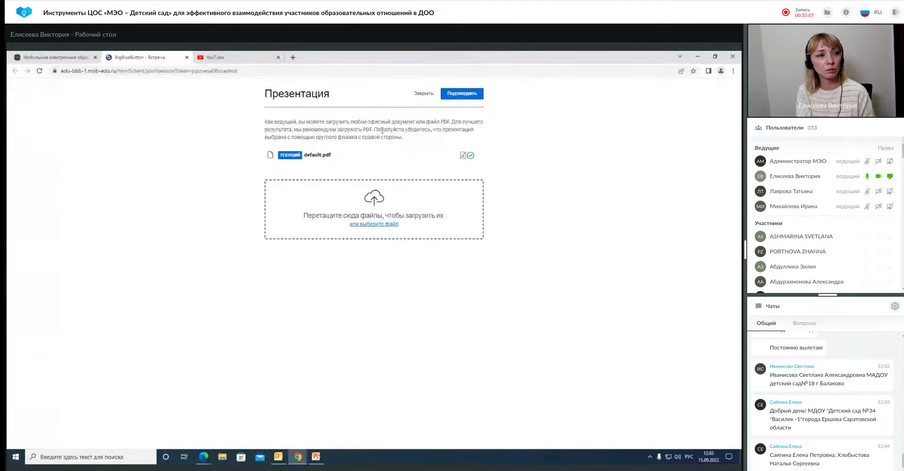
click(381, 226)
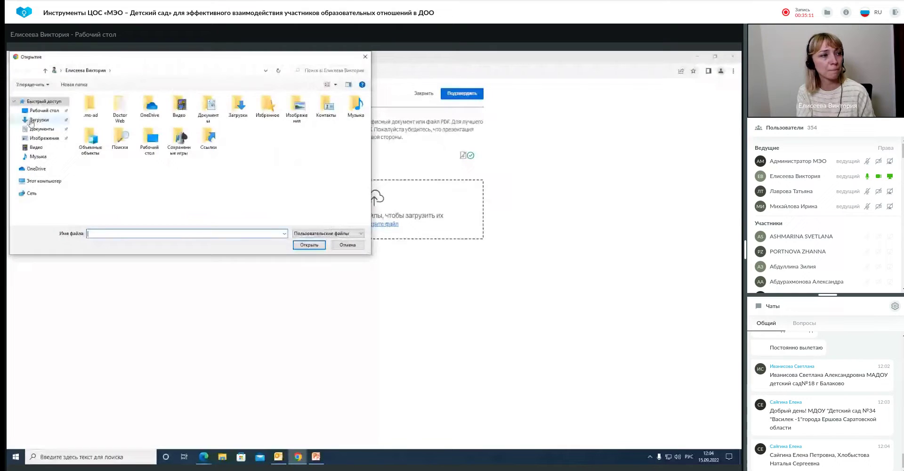
click(39, 120)
click(115, 118)
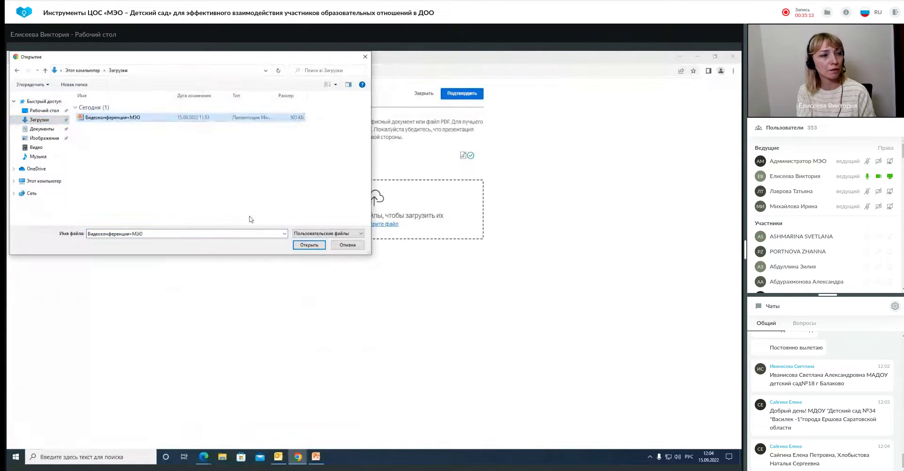
click(298, 245)
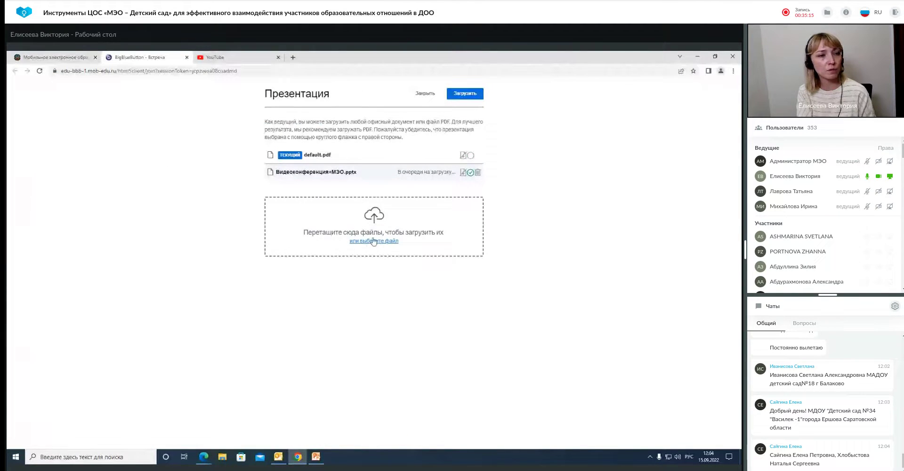
click(465, 95)
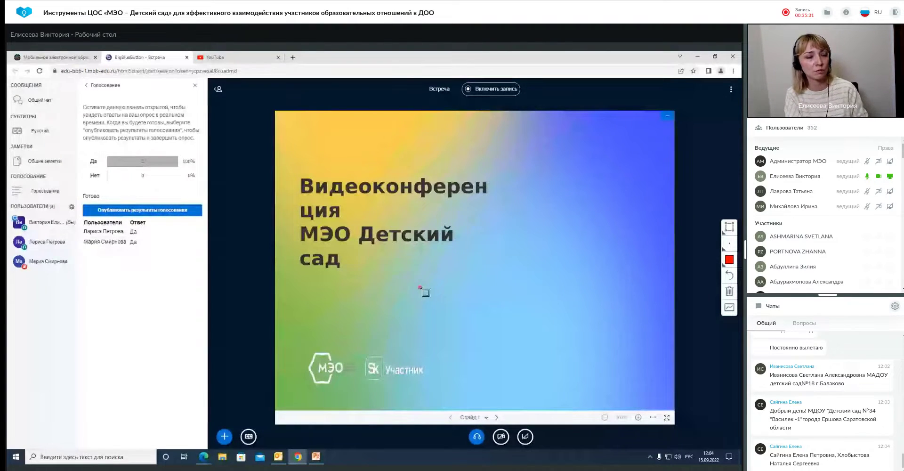
Advance to slide 2 with the squirrel maze and enable multi-user drawing for the participants
click(497, 418)
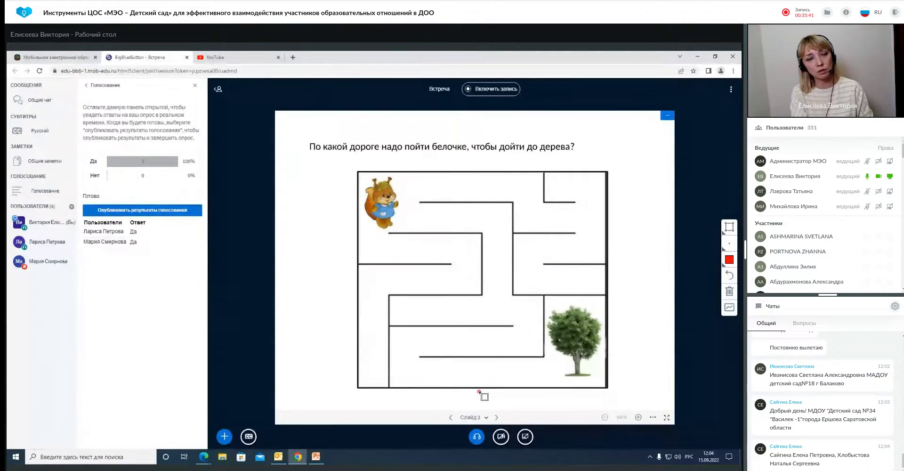
click(728, 308)
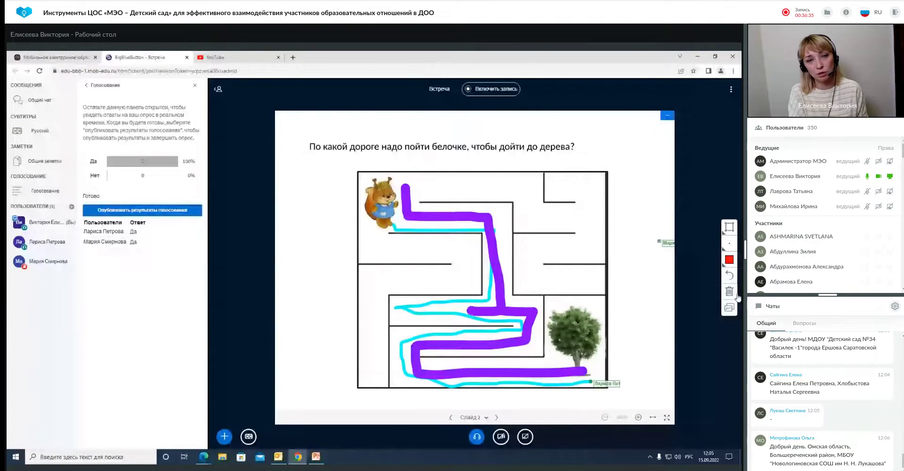
Clear the annotations from the maze slide and open the grid on slide 3 for multi-user drawing
click(730, 292)
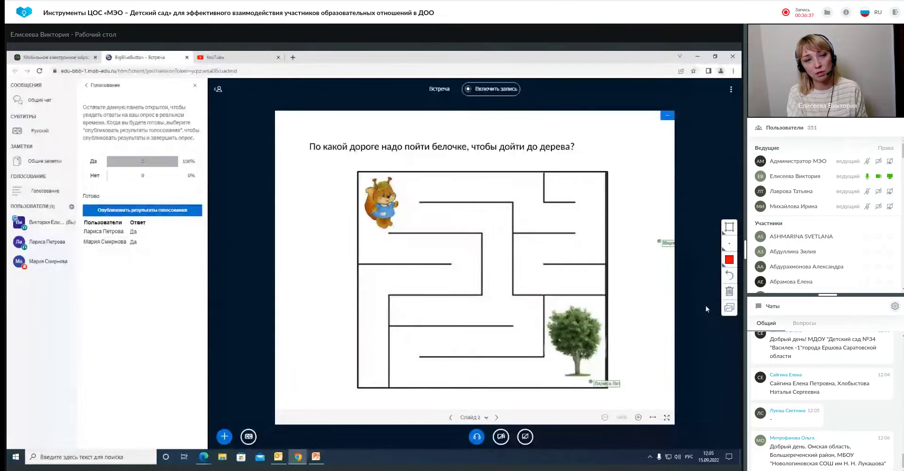
click(496, 417)
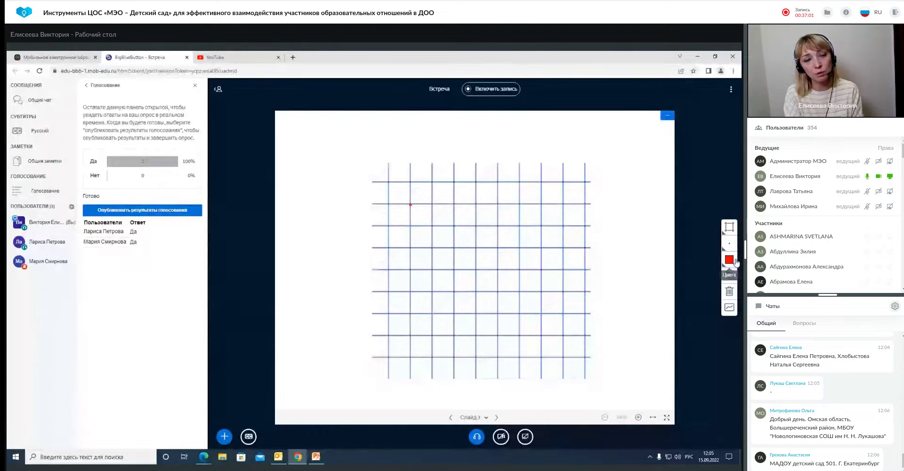
click(728, 308)
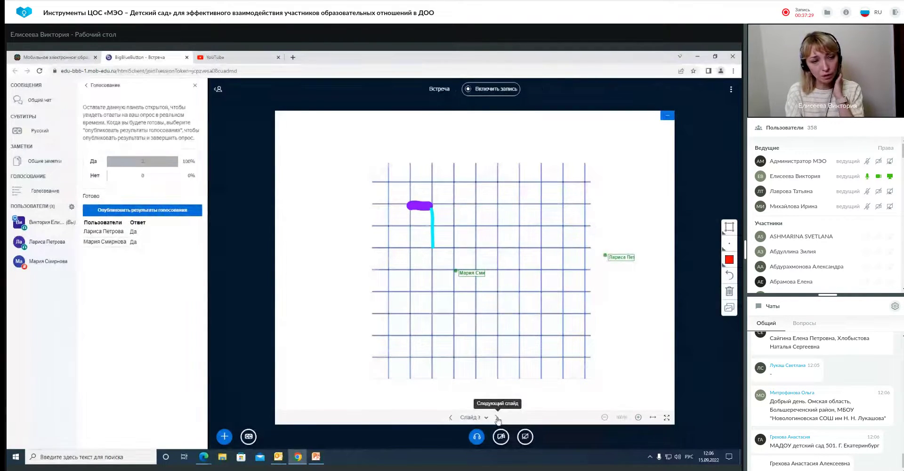
Advance to slide 4 with the number and clothing matching task and enable multi-user drawing for the participants
click(498, 418)
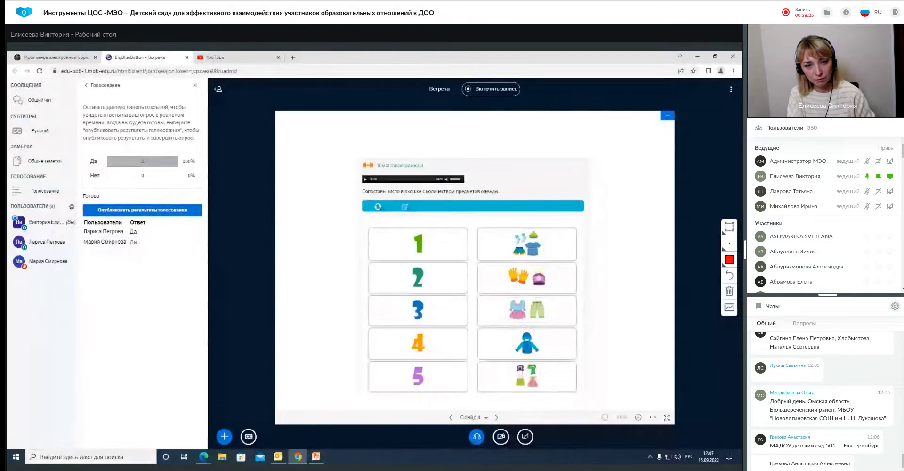
click(726, 309)
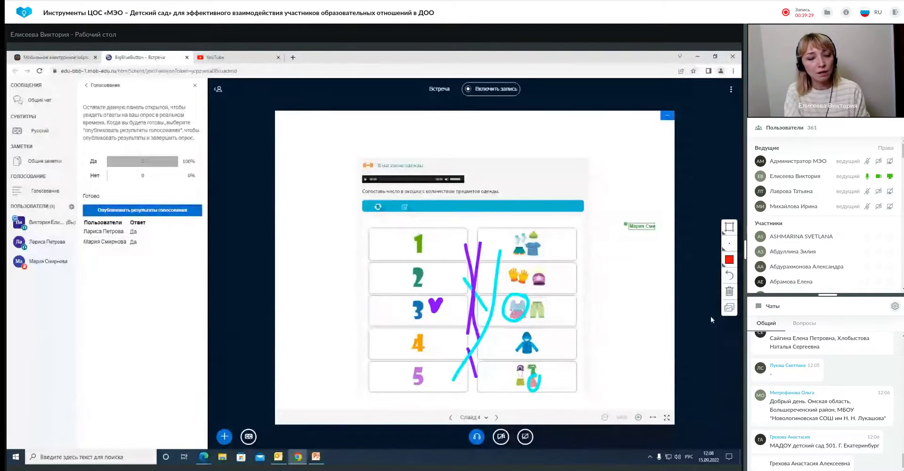
Show the picture slide 5, return to slide 4 and clear the participants' annotations from it
click(496, 417)
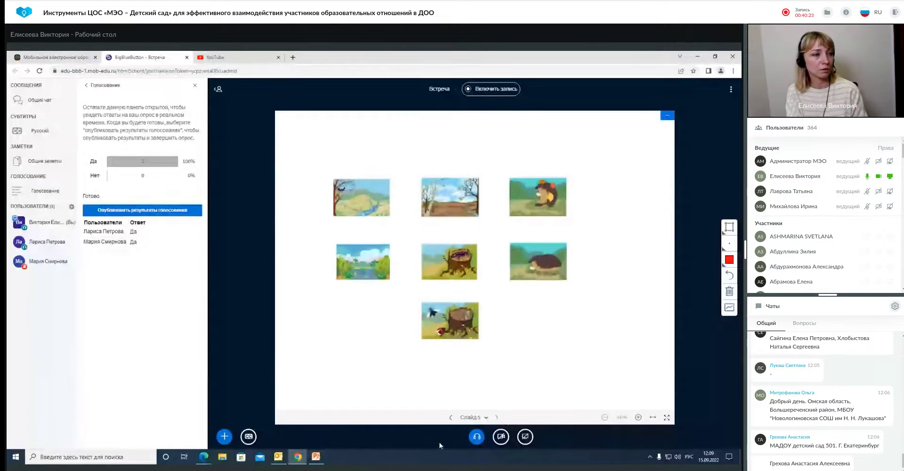
click(450, 418)
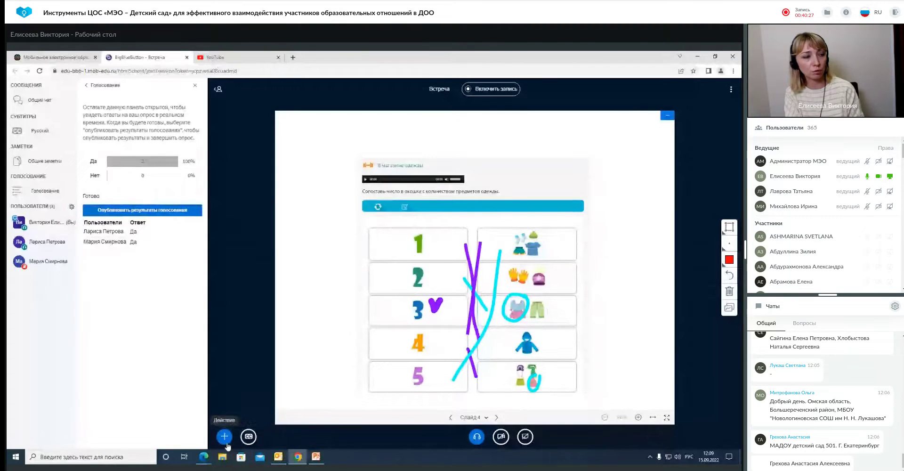
click(225, 441)
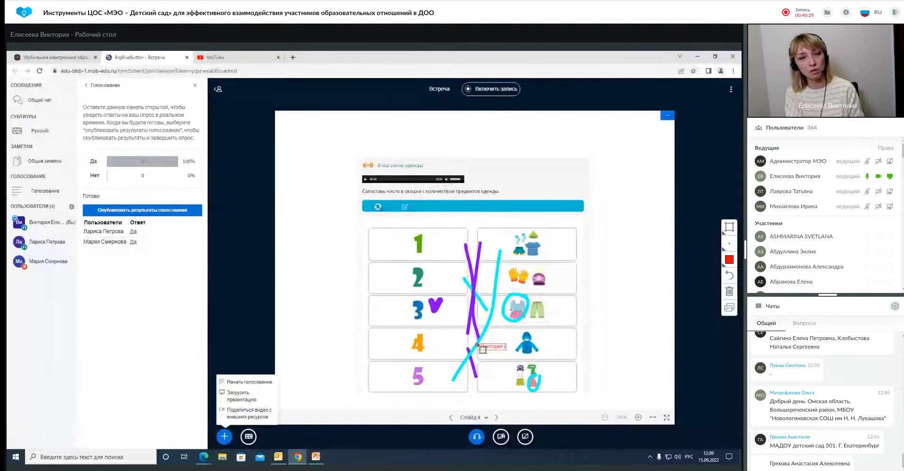
click(729, 292)
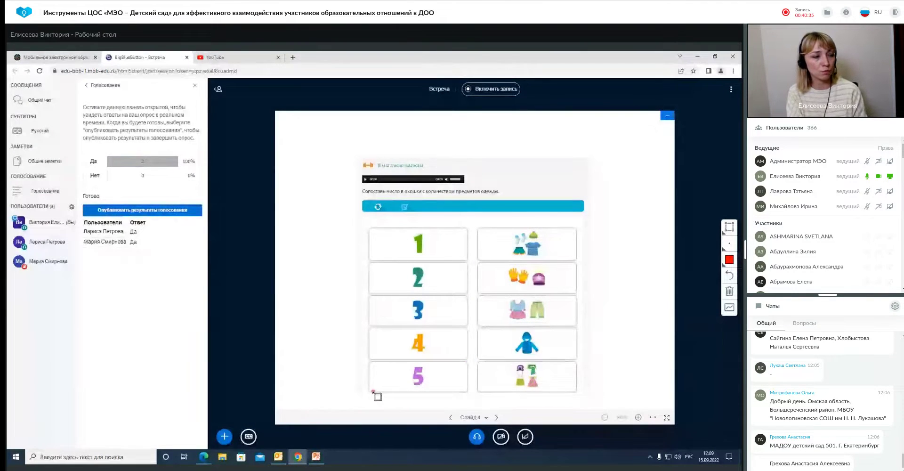
Start sharing an external video, and open the lesson "Прогулка к морю" from the МЭО course for children aged 6-7
click(226, 430)
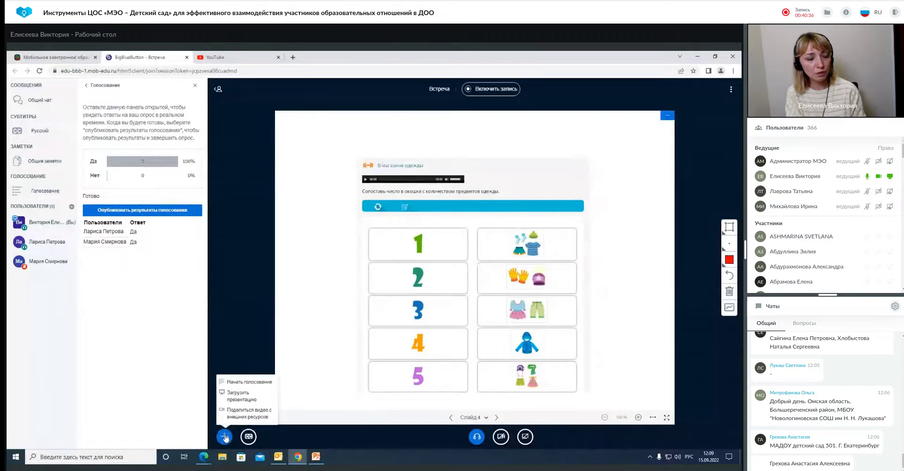
click(250, 414)
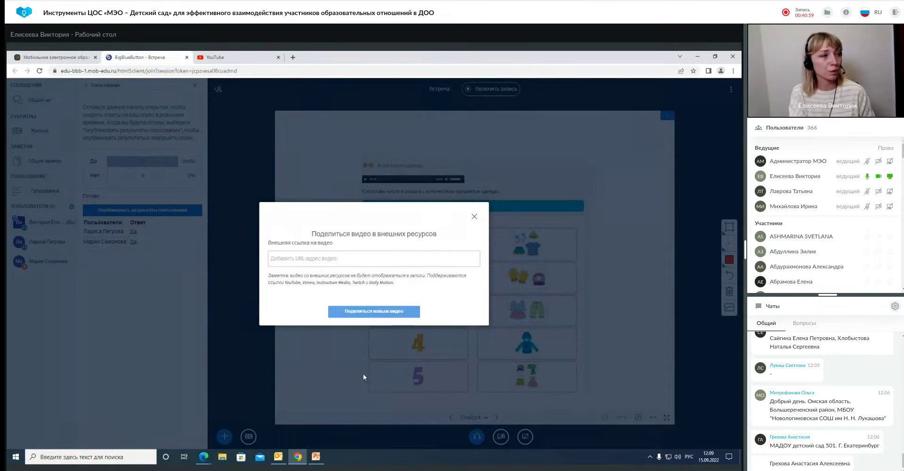
click(72, 58)
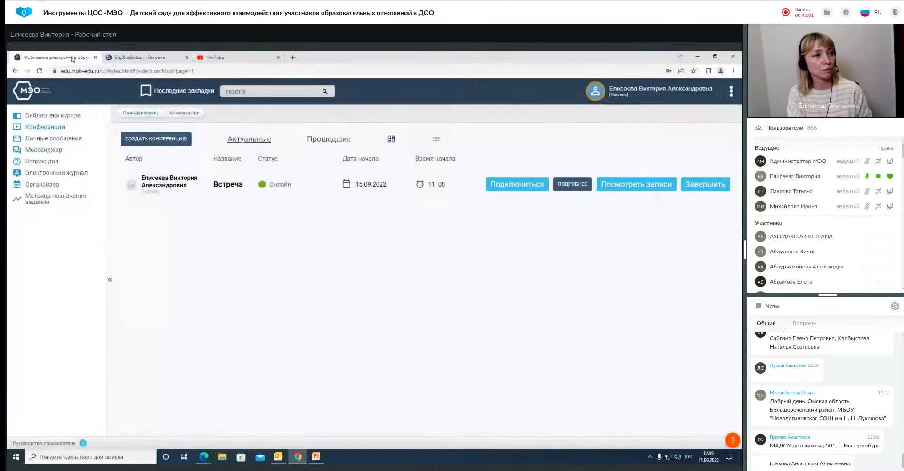
click(54, 117)
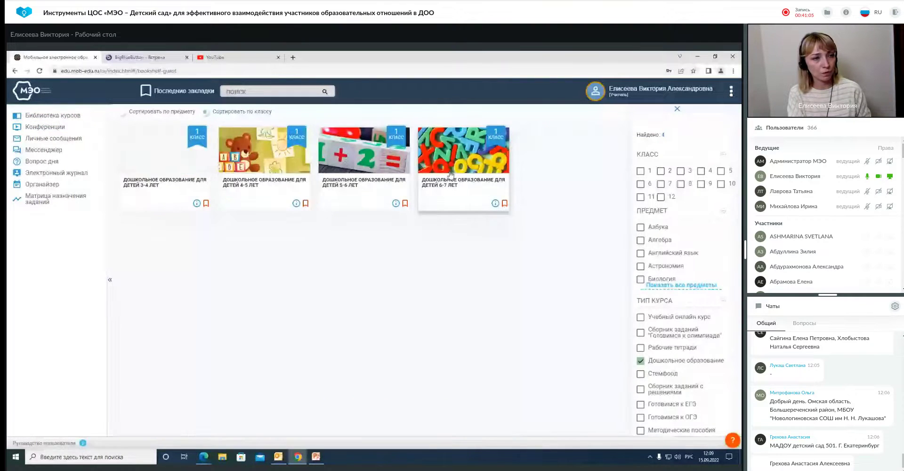
click(495, 203)
click(164, 189)
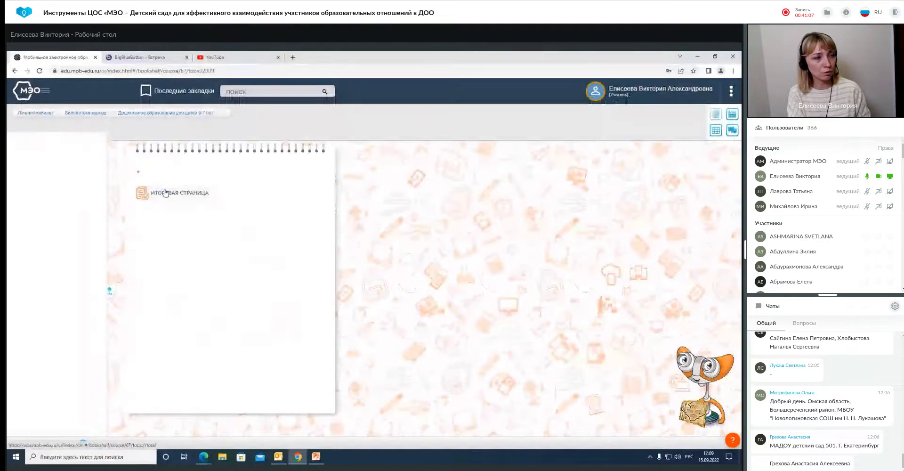
click(218, 210)
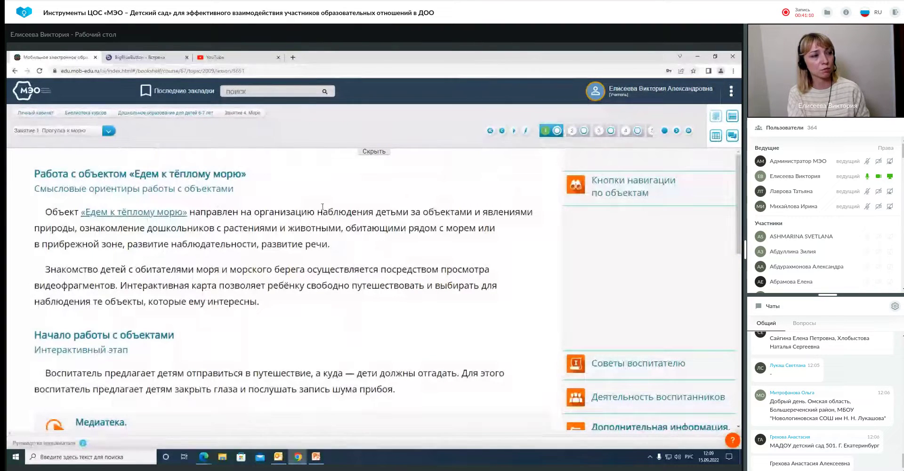
Play the goat video from the interactive map "Едем к тёплому морю" and copy its video address
click(134, 212)
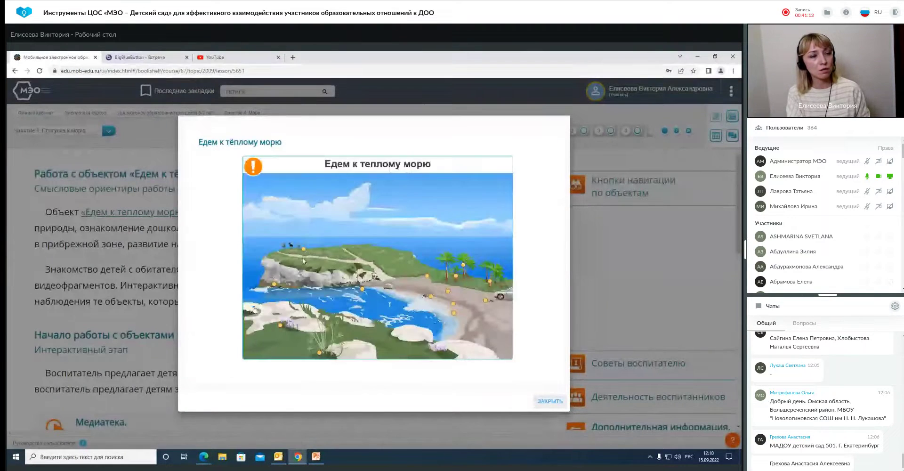
click(304, 249)
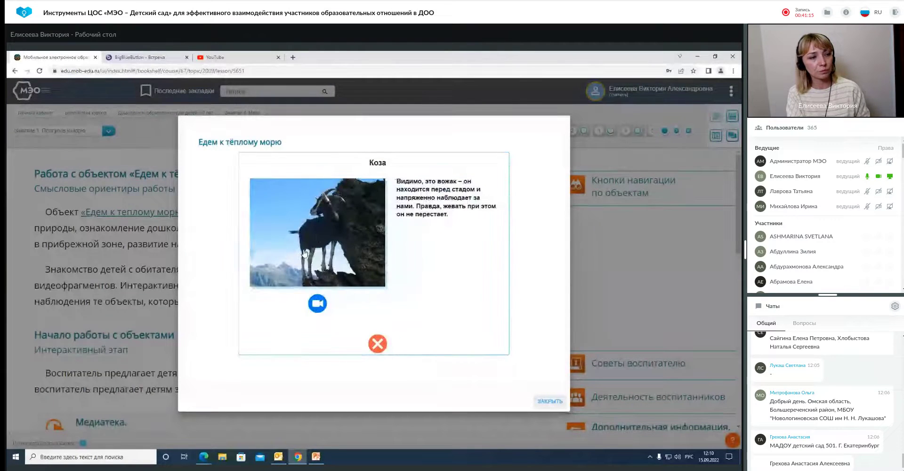
click(319, 304)
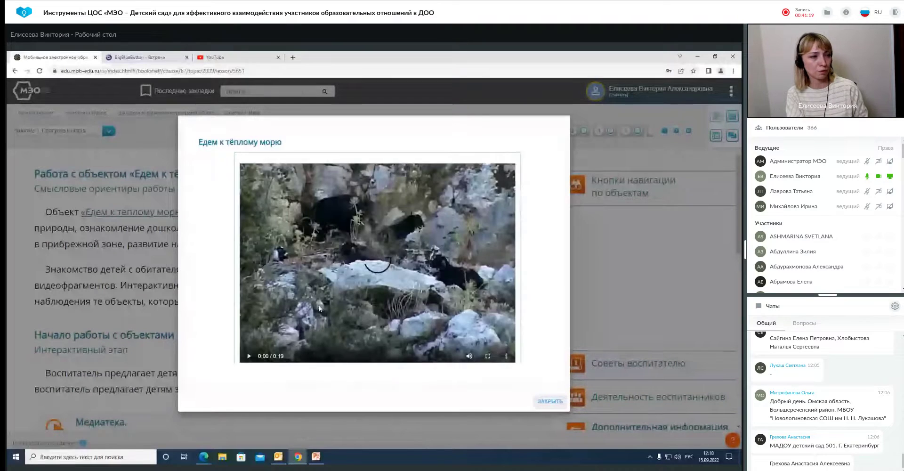
click(334, 261)
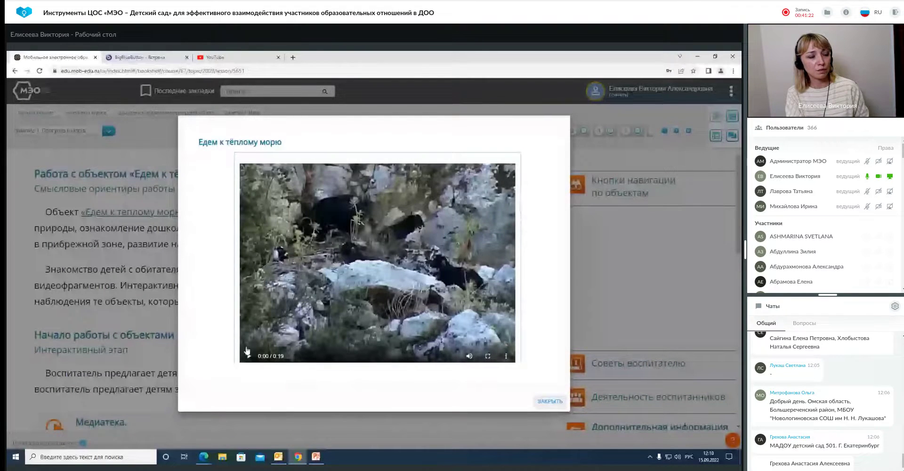
right_click(331, 236)
click(364, 284)
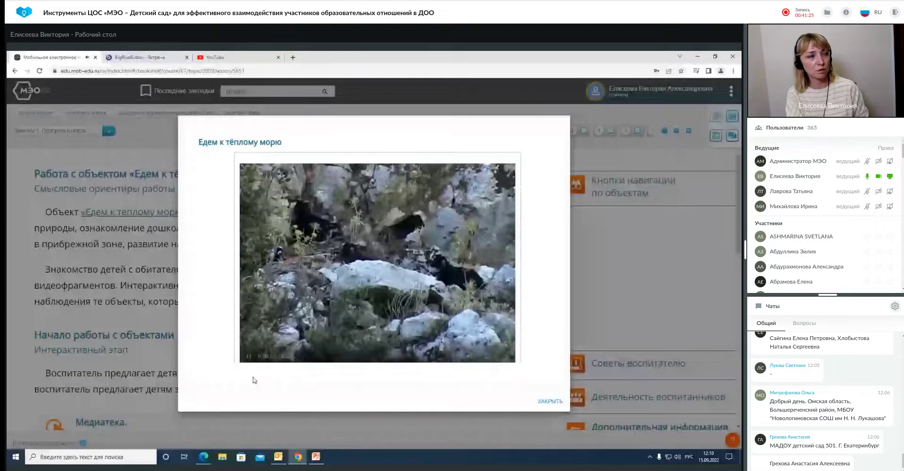
click(238, 336)
Share the goat video in the conference using the copied link, and stop showing it to the participants
click(137, 57)
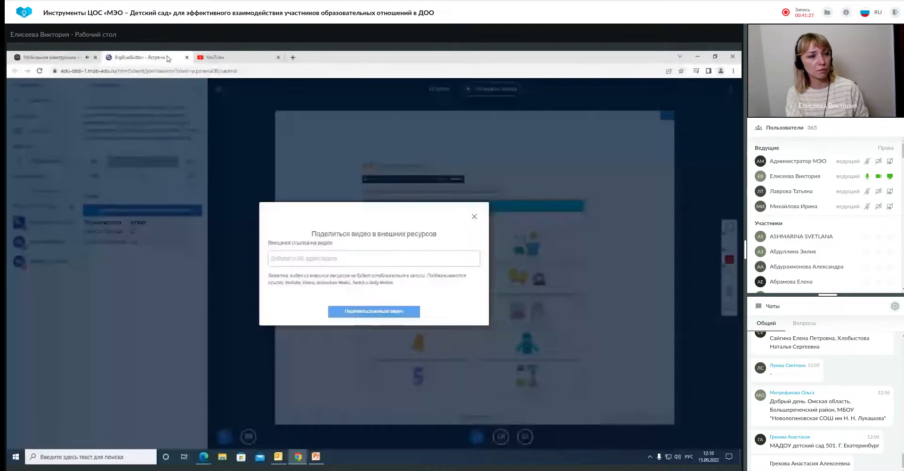
right_click(313, 263)
click(348, 331)
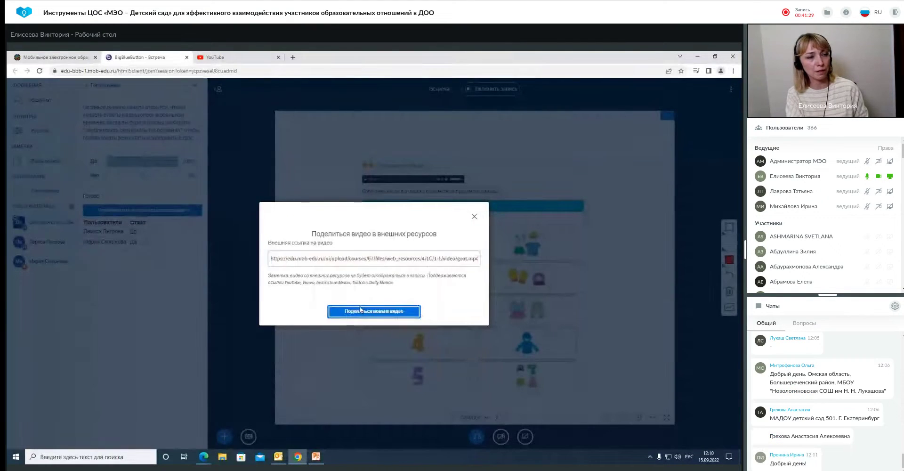
click(361, 310)
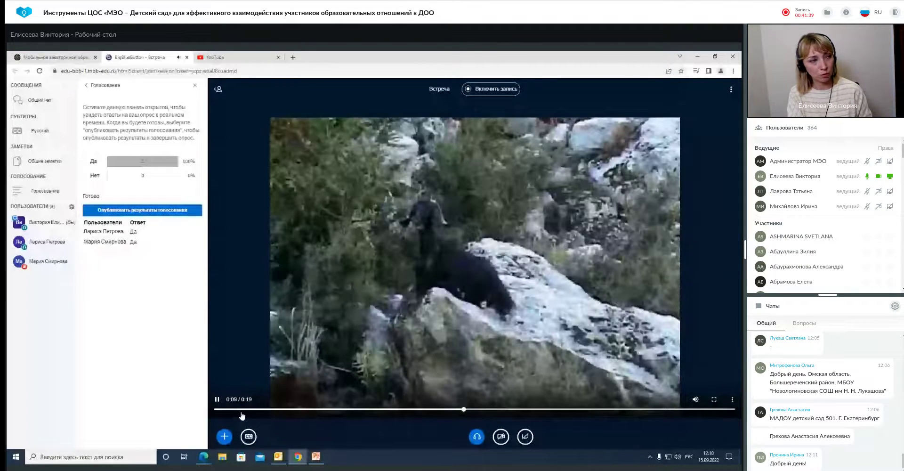
click(224, 436)
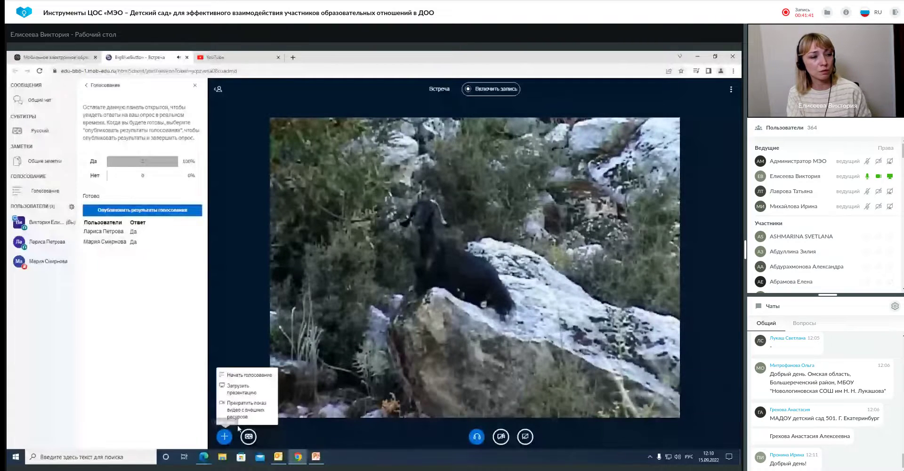
click(238, 425)
Search YouTube for "фильм о природе" and open the film "Дикая природа России: Сибирь | Фильм 1 из 6"
click(237, 57)
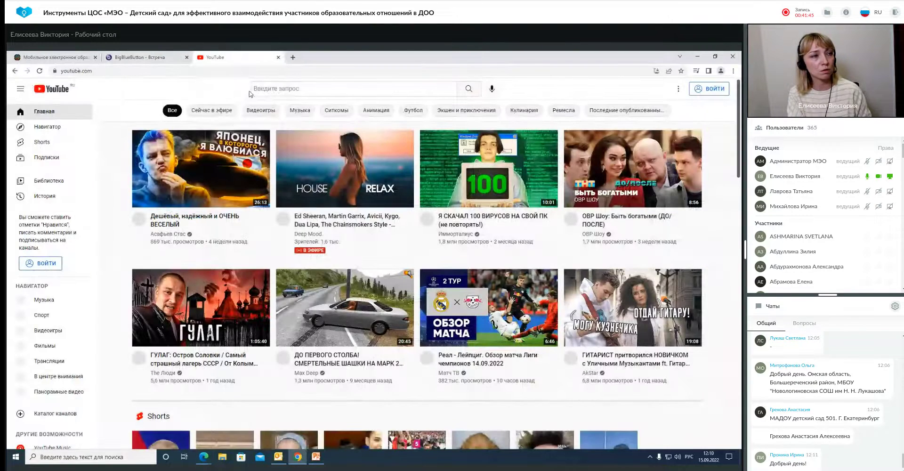
click(324, 90)
text(фи)
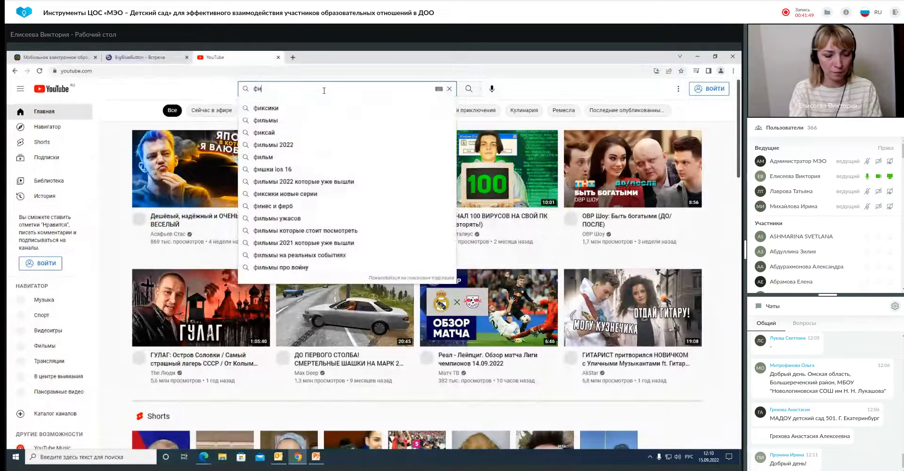
text(льм о прир)
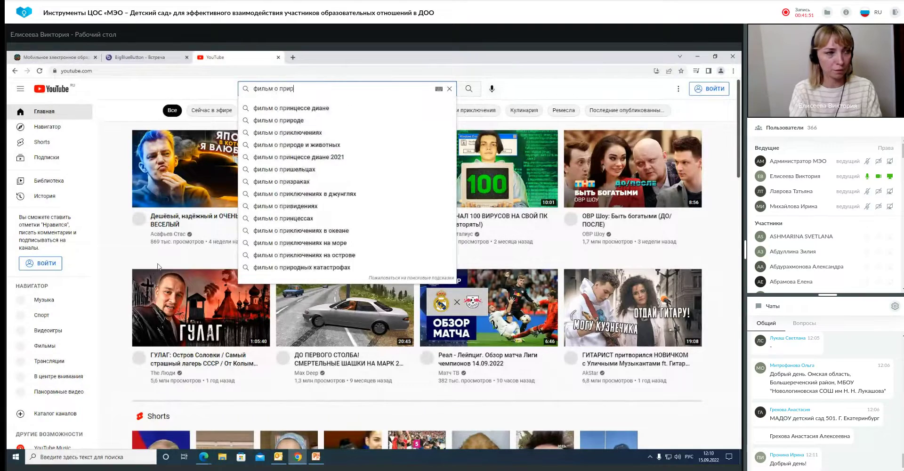
click(286, 108)
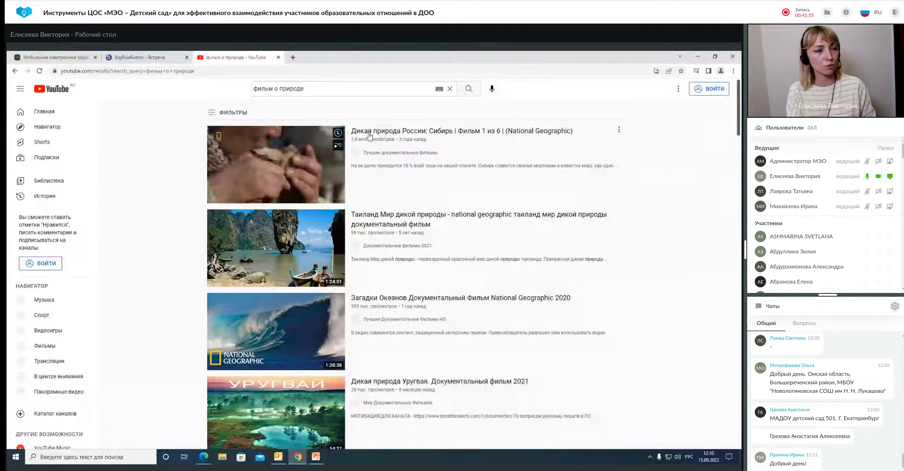
click(370, 136)
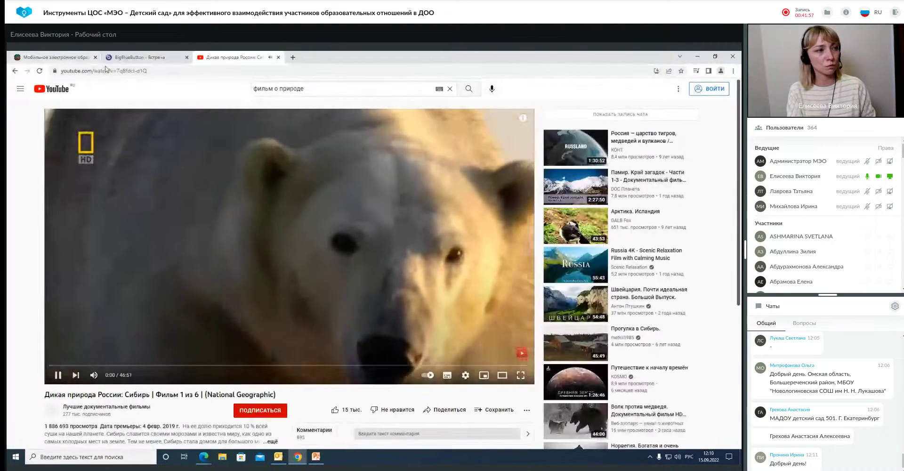
Copy the YouTube film's address and close the goat video window in the МЭО lesson
right_click(105, 69)
key(ctrl+c)
click(139, 115)
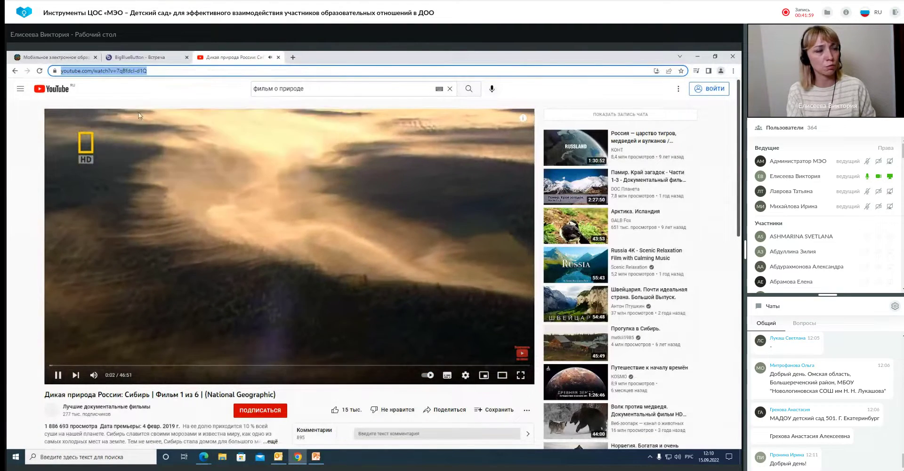
click(59, 55)
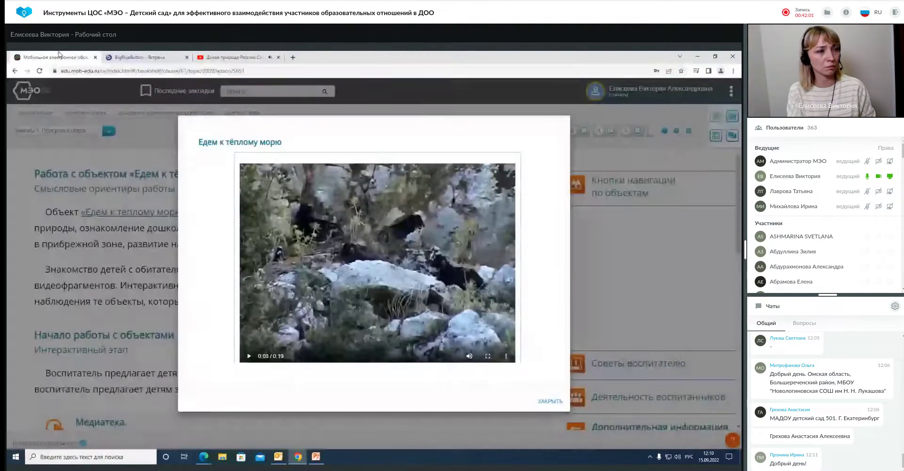
click(615, 276)
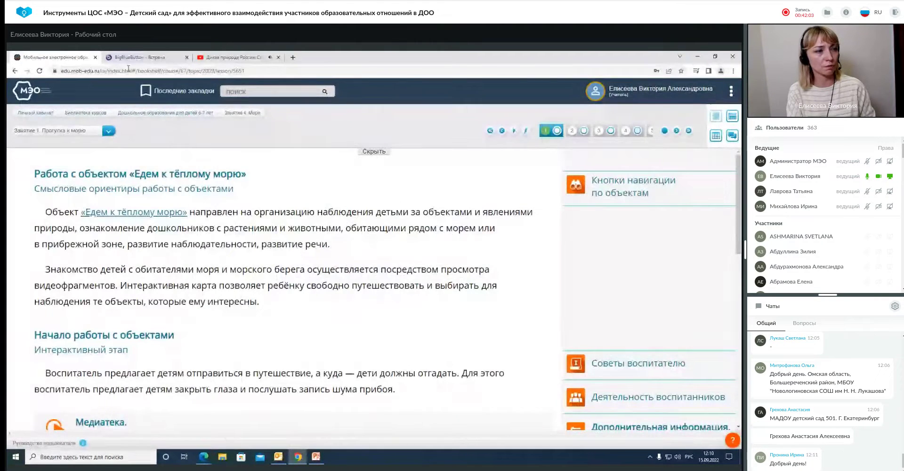
Share the YouTube nature film in the conference through its copied link, and stop the external video display
click(141, 57)
click(224, 436)
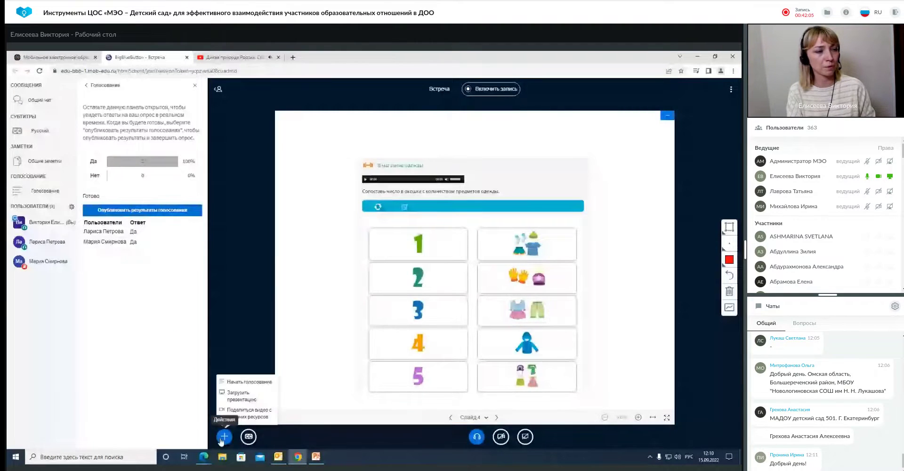
click(247, 400)
right_click(309, 258)
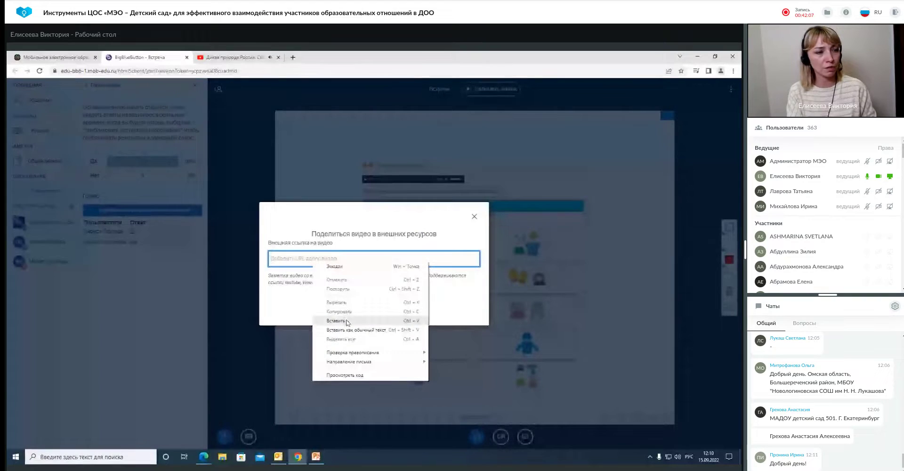
click(342, 319)
click(417, 315)
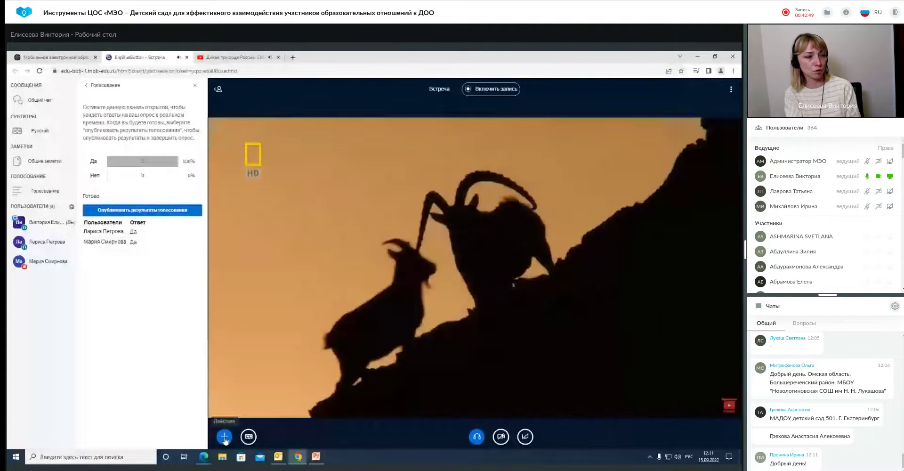
click(225, 437)
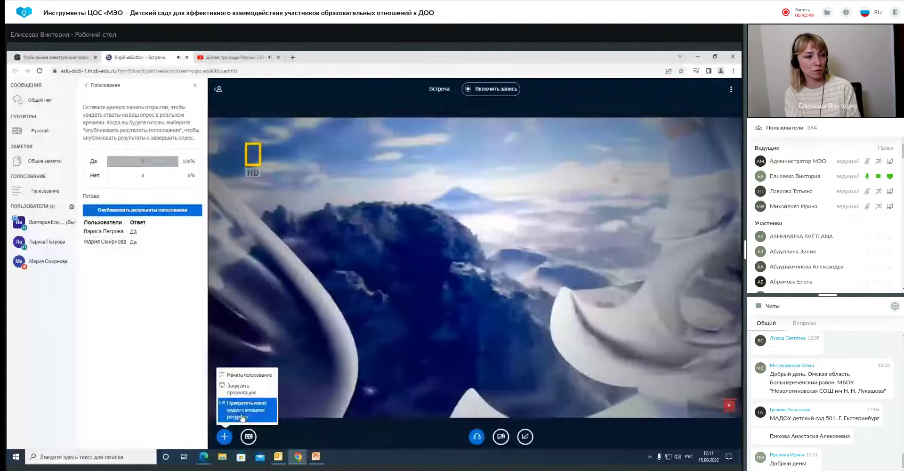
click(242, 402)
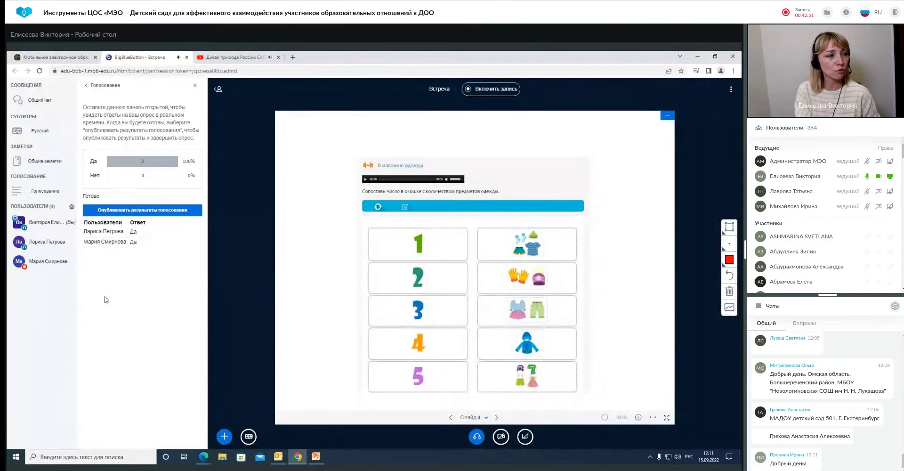
Create two 15-minute group-work rooms, assigning the first listed participant to Комната 1 and the second to Комната 2, leaving the host unassigned
click(73, 207)
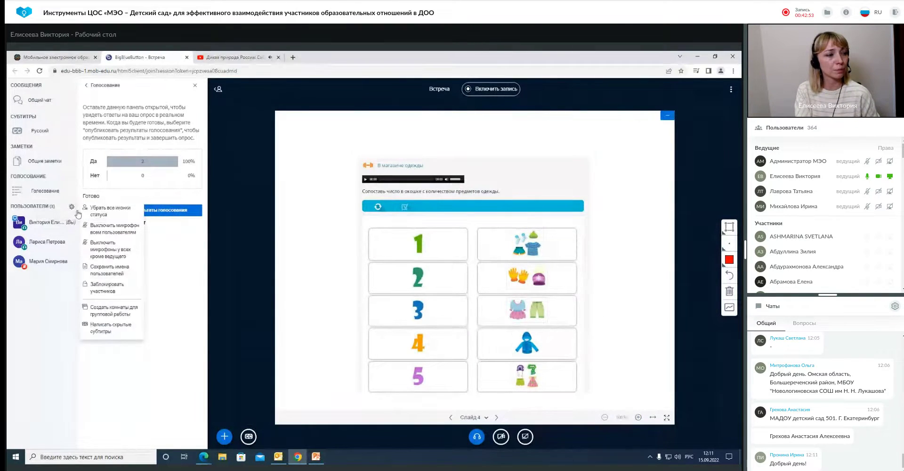
click(108, 313)
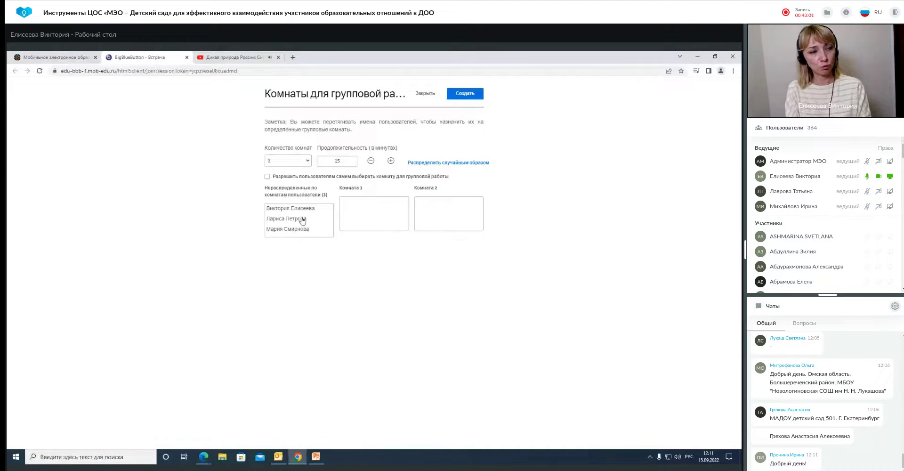
drag(301, 218, 357, 221)
drag(298, 219, 458, 211)
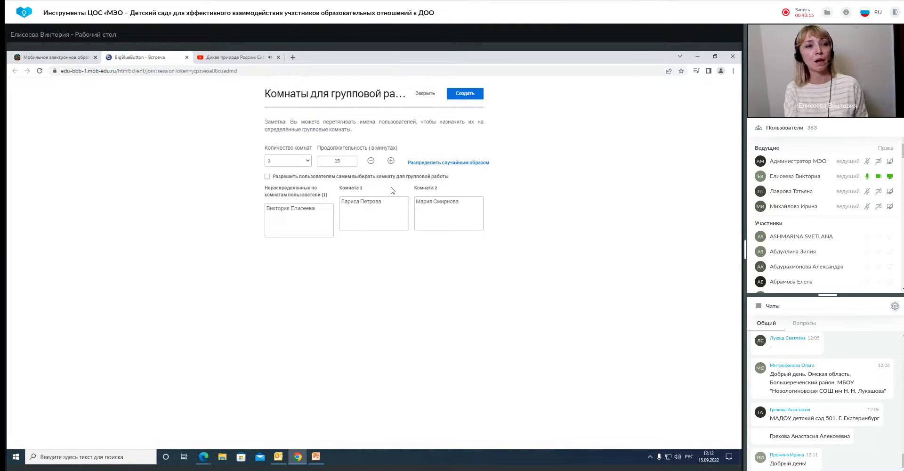
click(472, 96)
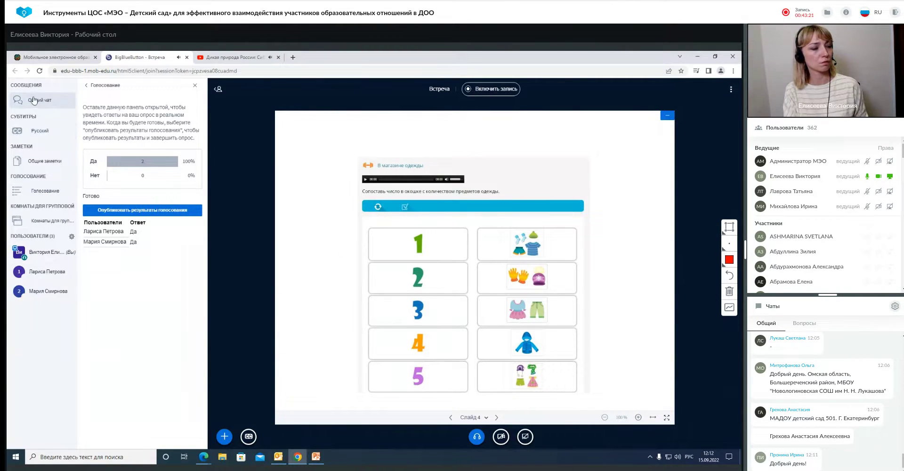
Join Комната 2 from the group-work rooms overview and dismiss the audio conference choice
click(66, 225)
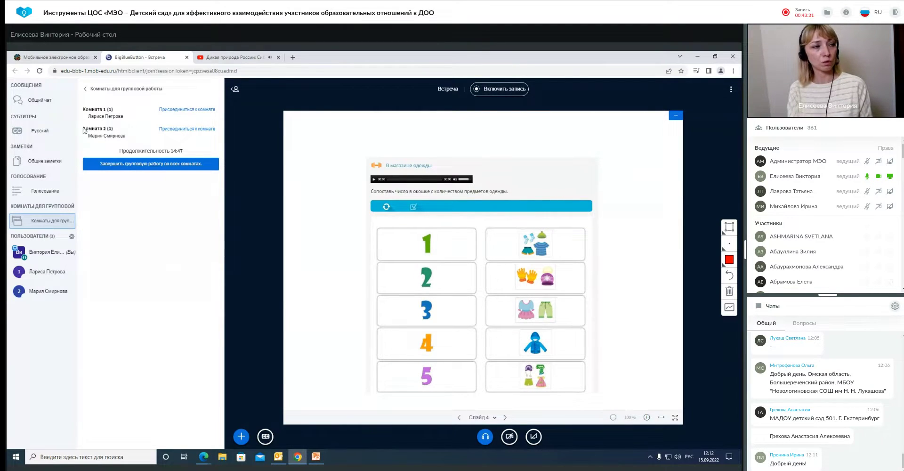
click(187, 130)
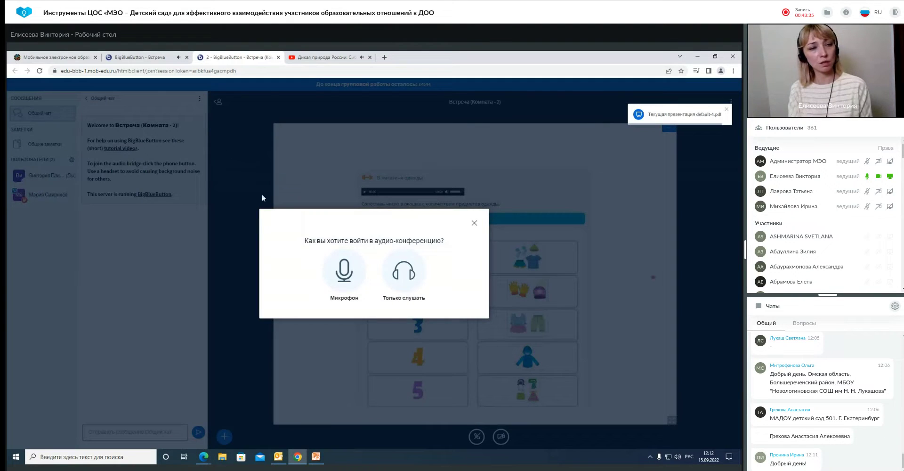
click(474, 222)
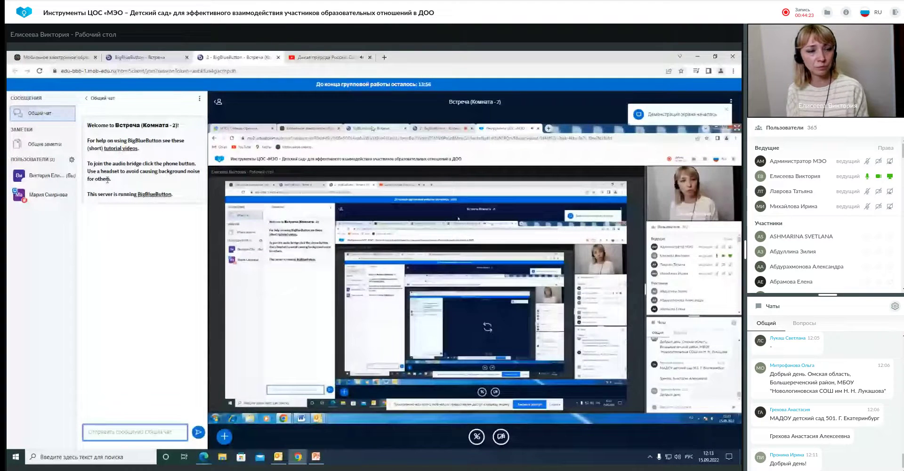
Return to the main meeting and end the group work in all rooms
click(148, 57)
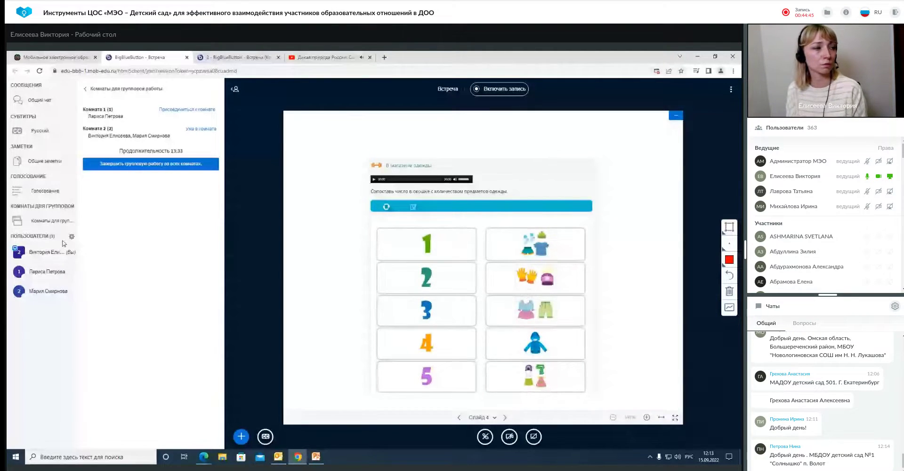
click(173, 165)
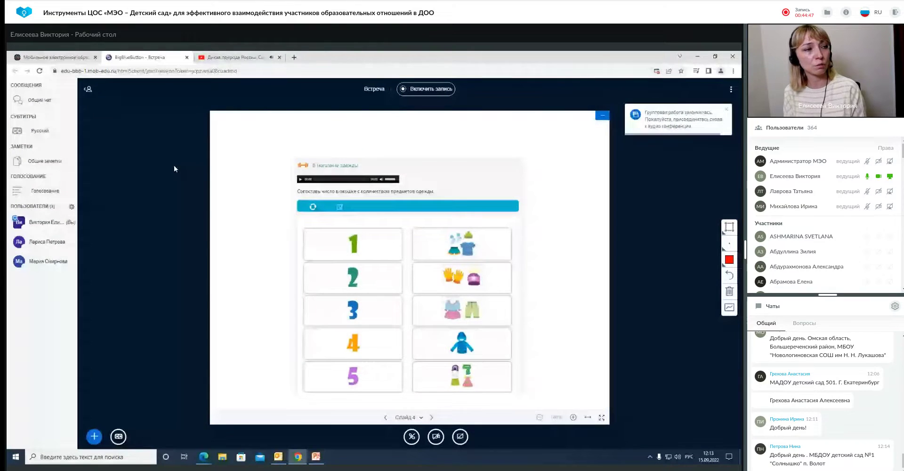